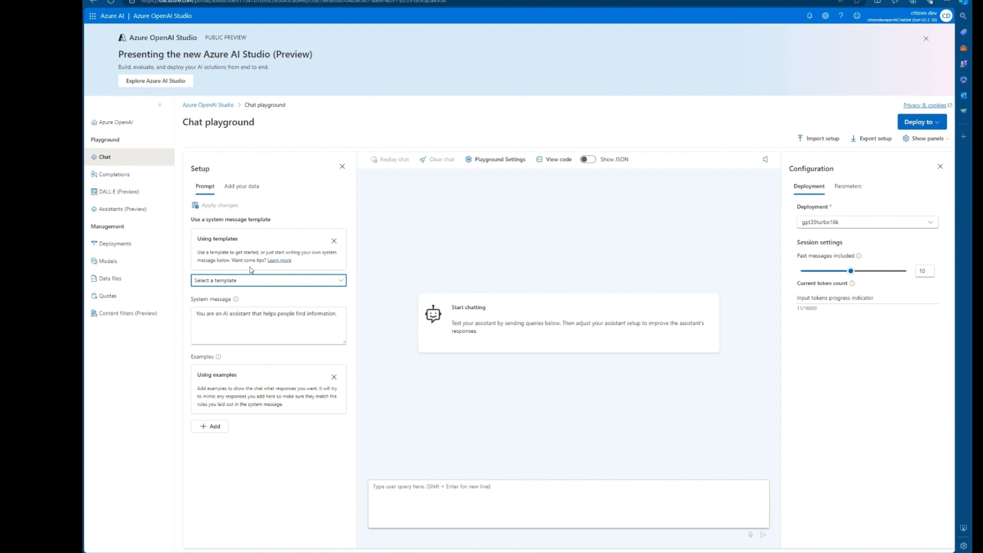
Review the available system message templates, deployment targets and model deployments in the chat playground.
left_click(252, 283)
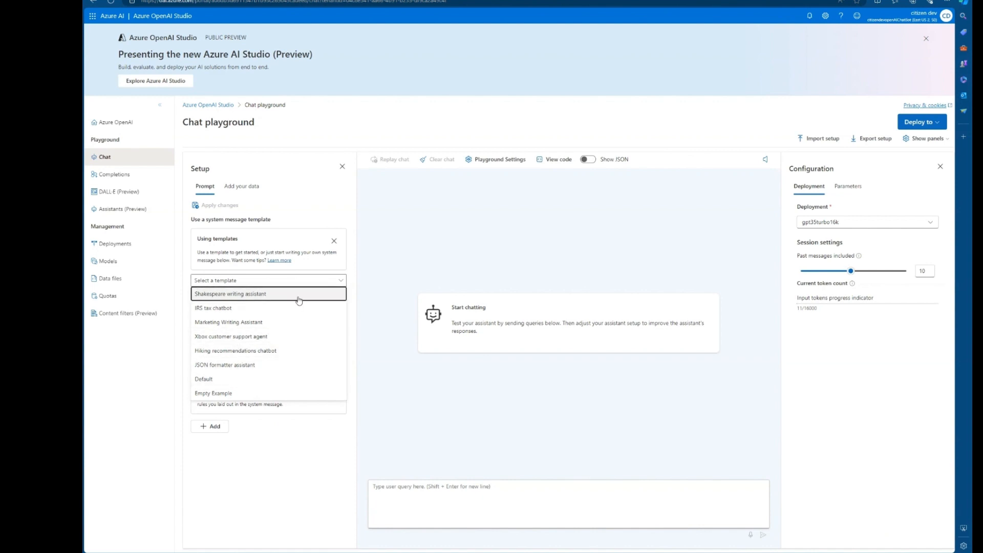
left_click(419, 263)
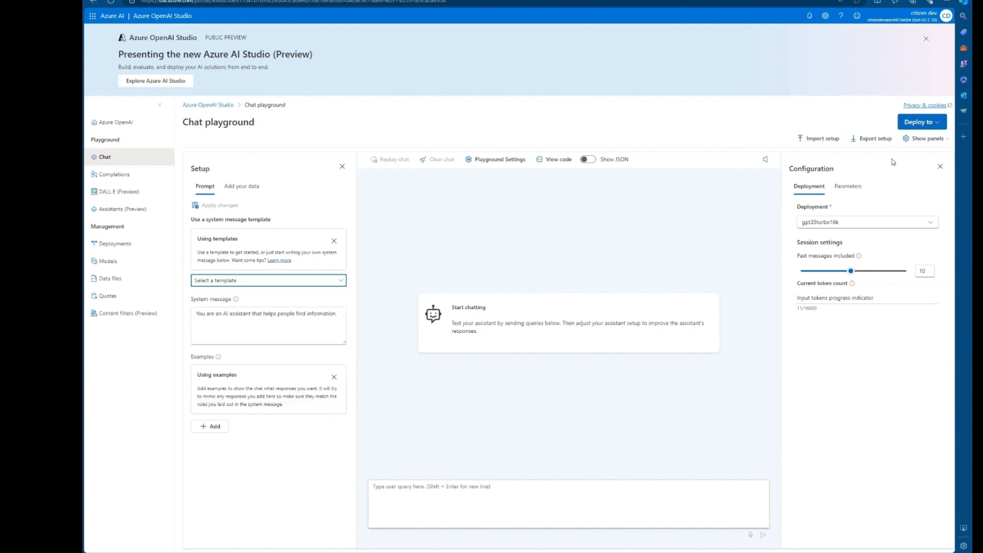
left_click(943, 128)
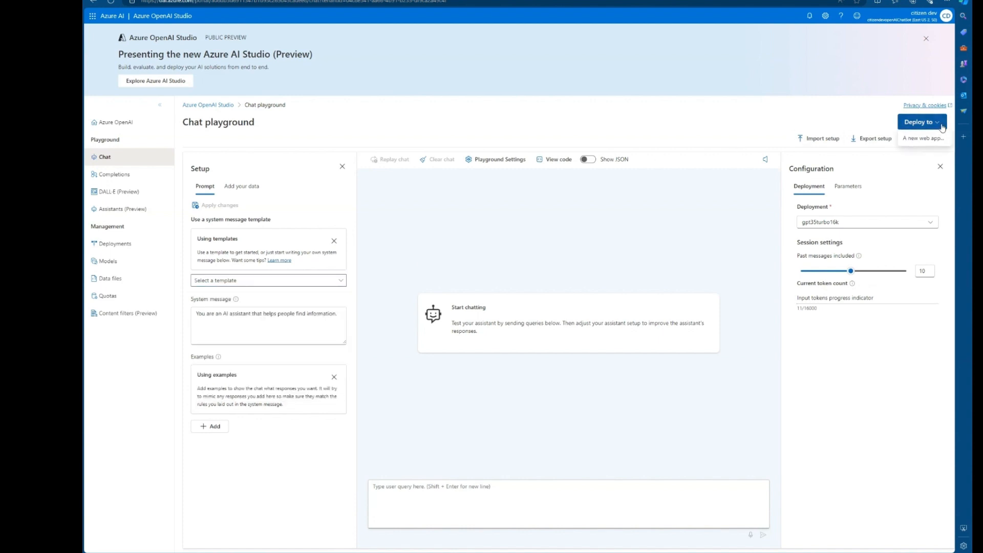
left_click(704, 226)
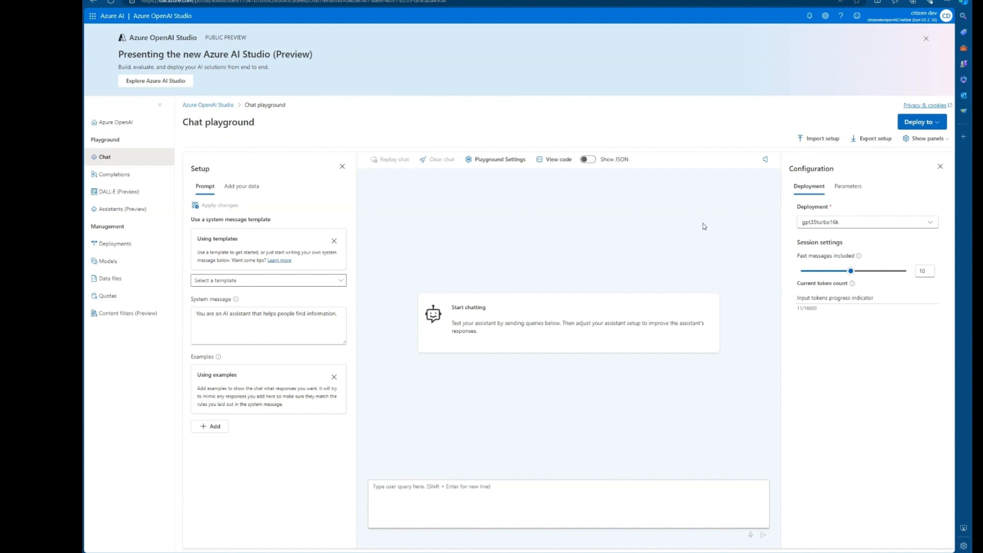
left_click(914, 226)
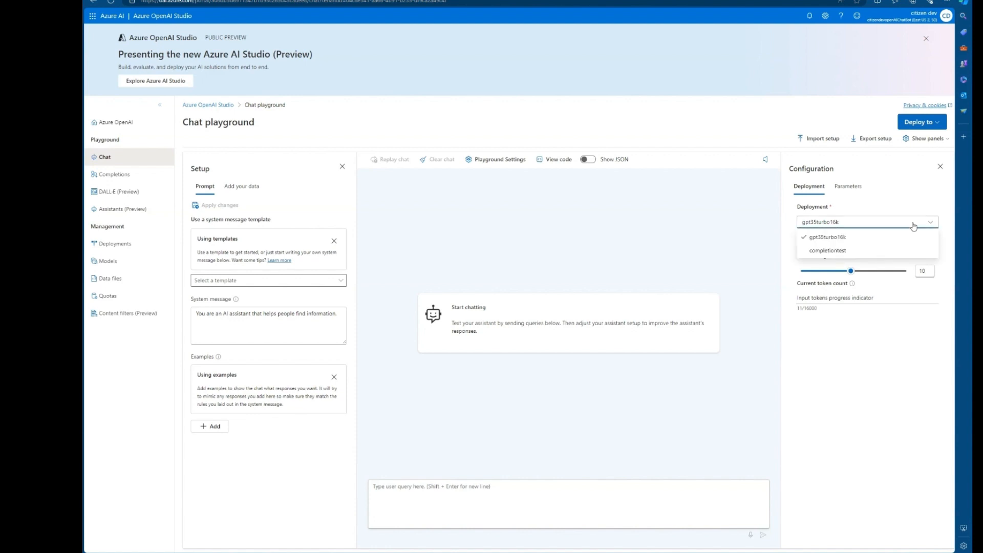
left_click(858, 369)
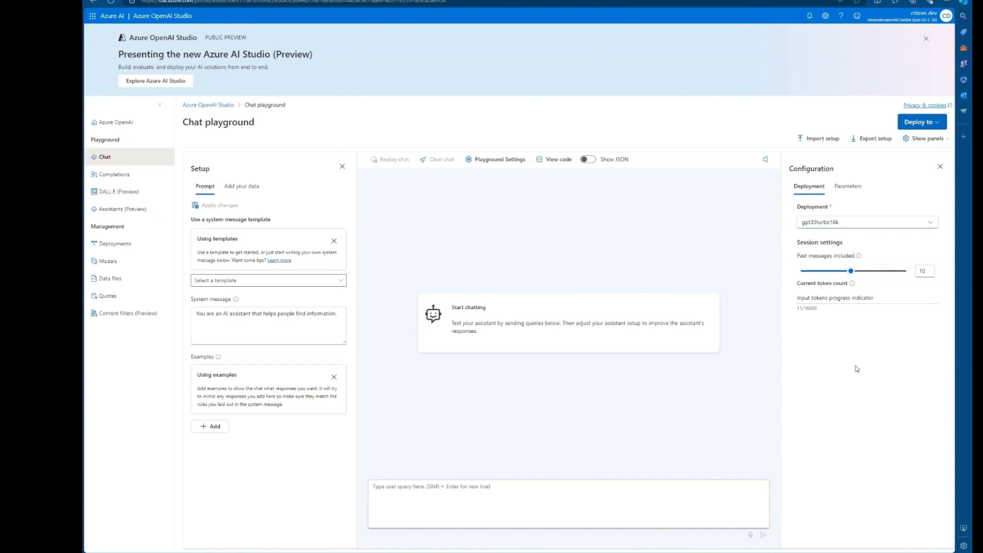
Show the model parameters in the configuration and the setup section for adding own data.
left_click(858, 192)
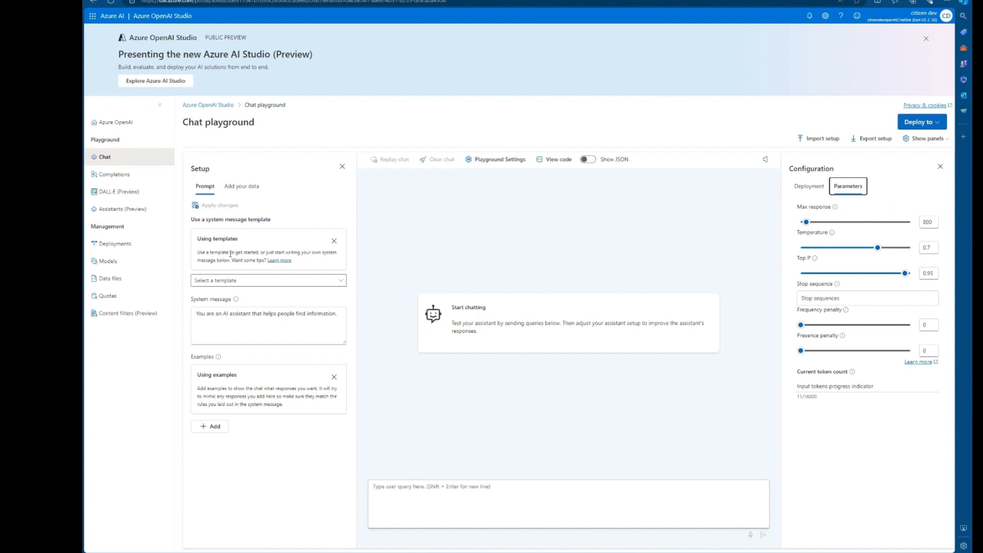
left_click(232, 187)
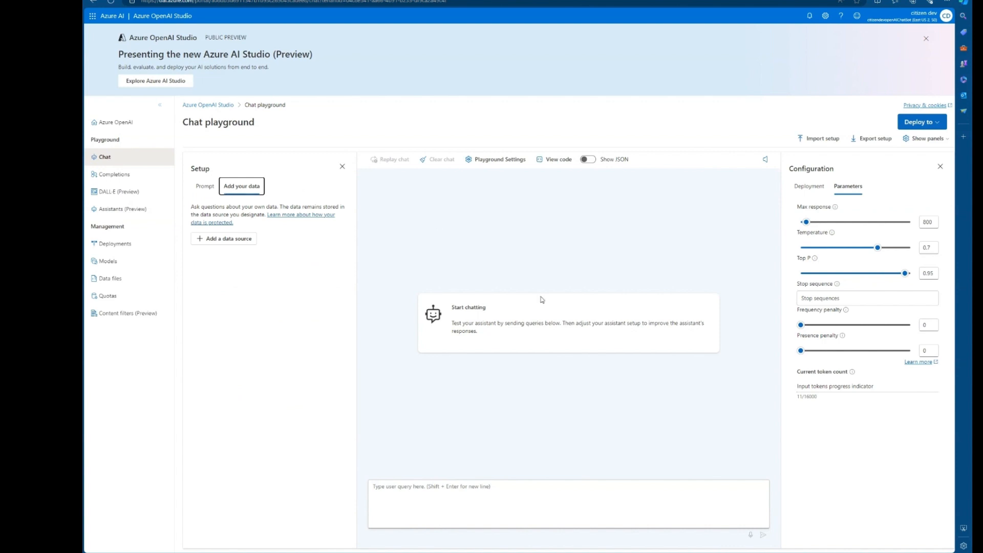
Send the chat query "PRovide me a script in JSON for lego games" and read through the generated reply.
left_click(463, 504)
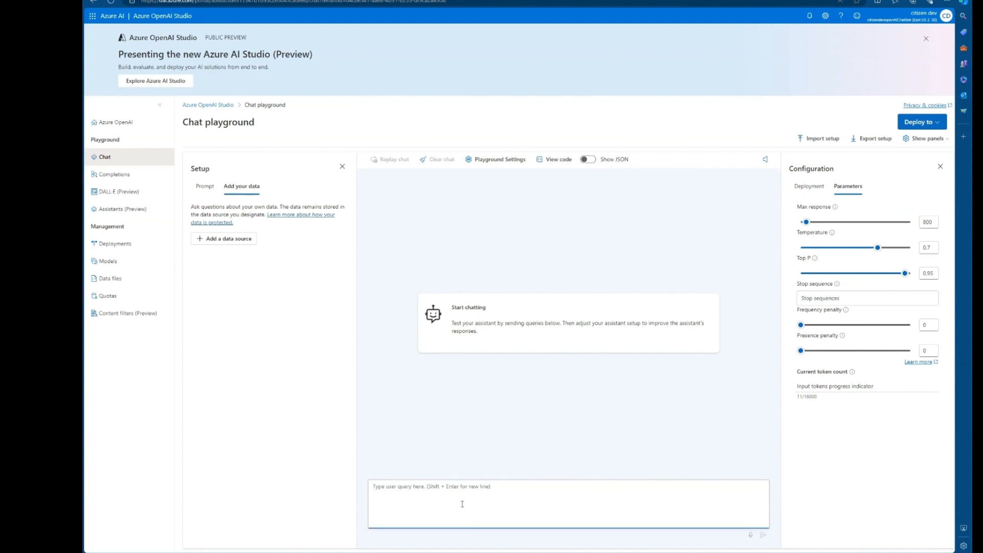
type("PRovide me a script ")
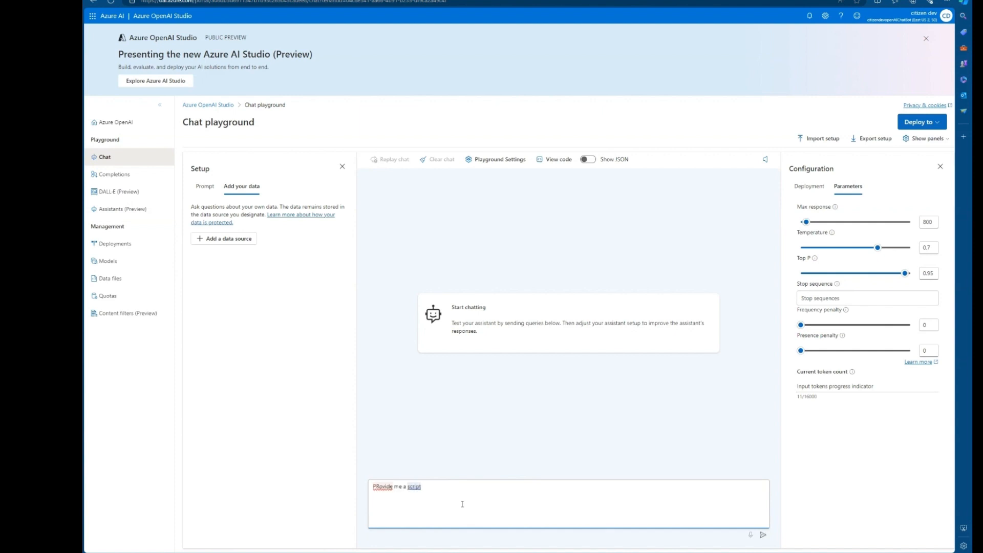
type("in JSPN for a")
key("BackSpace")
key("BackSpace")
key("BackSpace")
key("BackSpace")
key("BackSpace")
key("BackSpace")
key("BackSpace")
key("BackSpace")
type("ON for lego games")
key("Return")
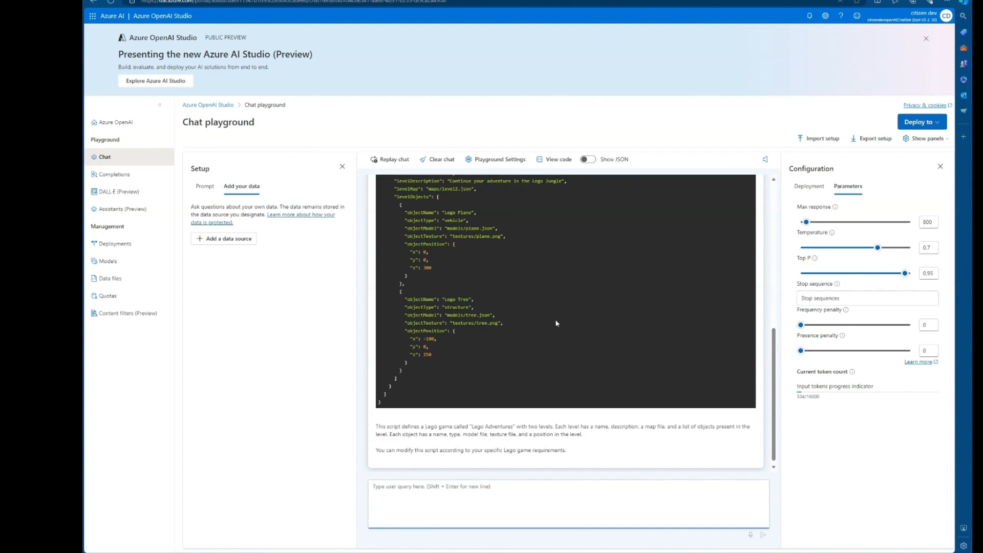
scroll(555, 318, "up", 7)
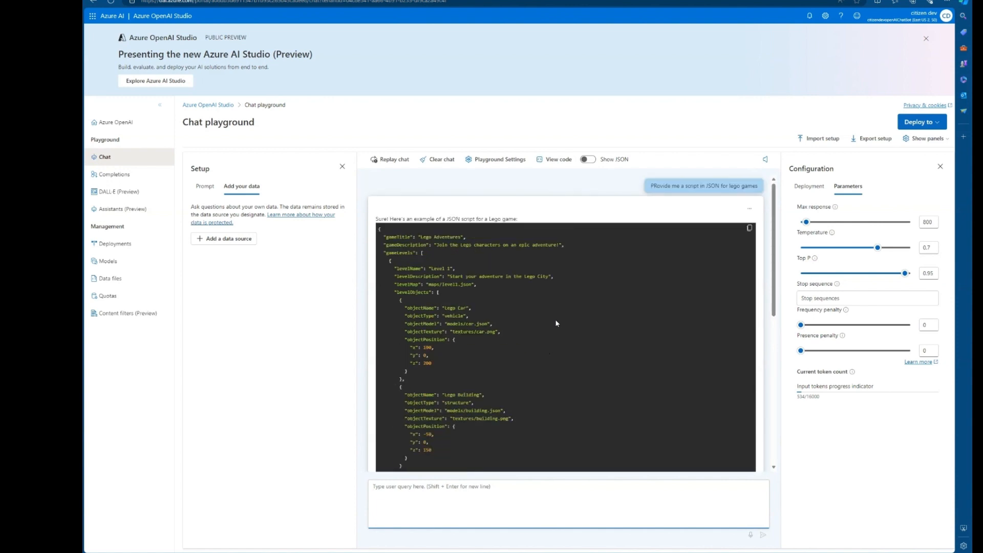
scroll(556, 323, "down", 7)
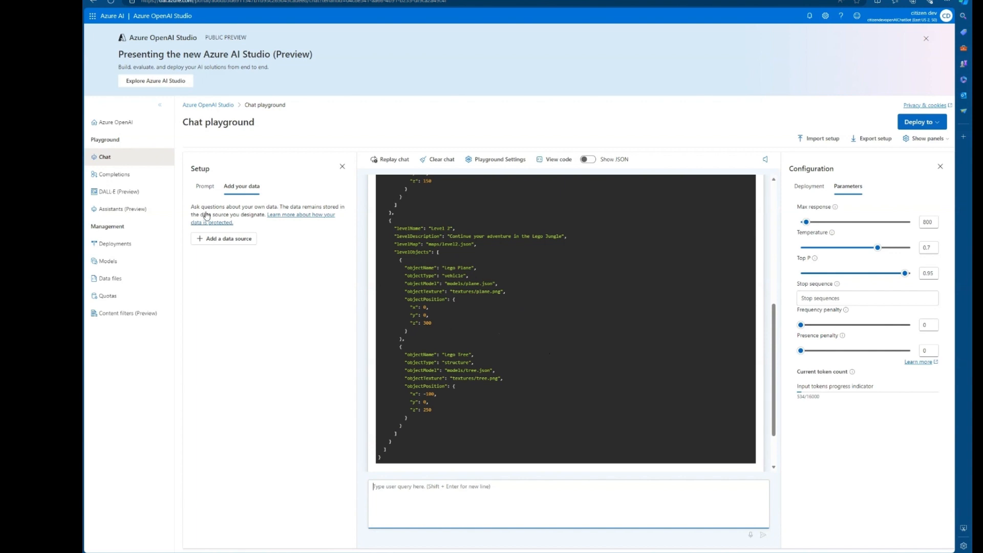
Start adding a data source to the chat, with Upload files (preview) as the source type.
left_click(236, 239)
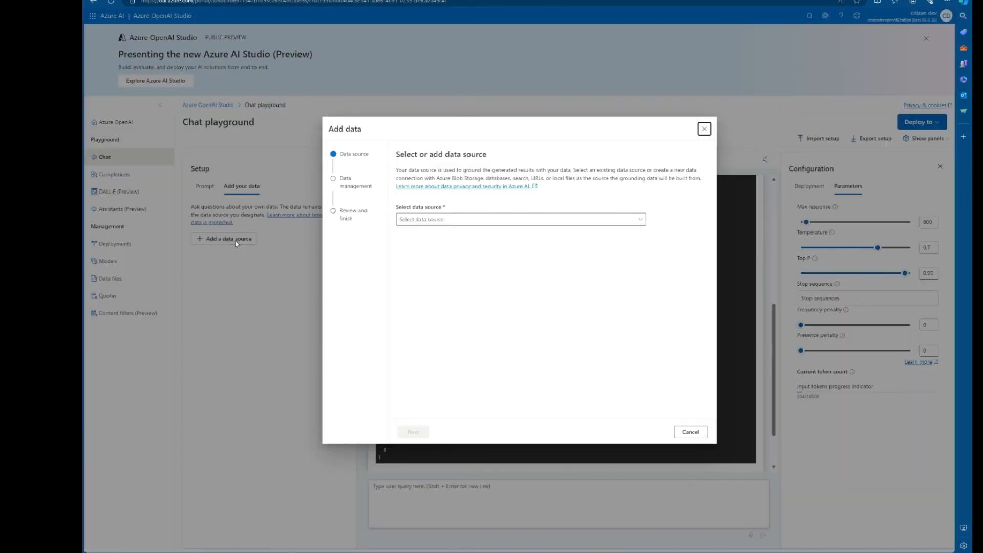
left_click(639, 221)
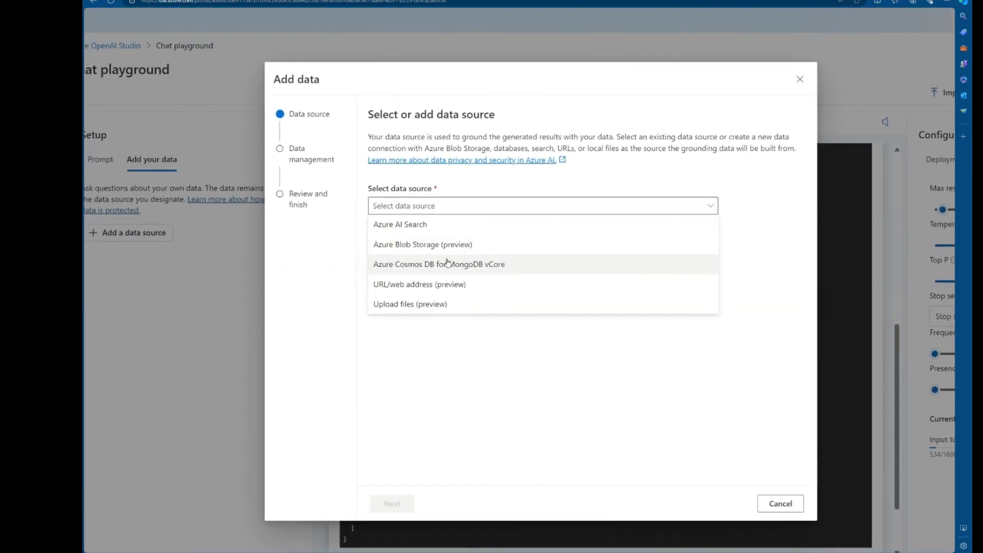
left_click(443, 305)
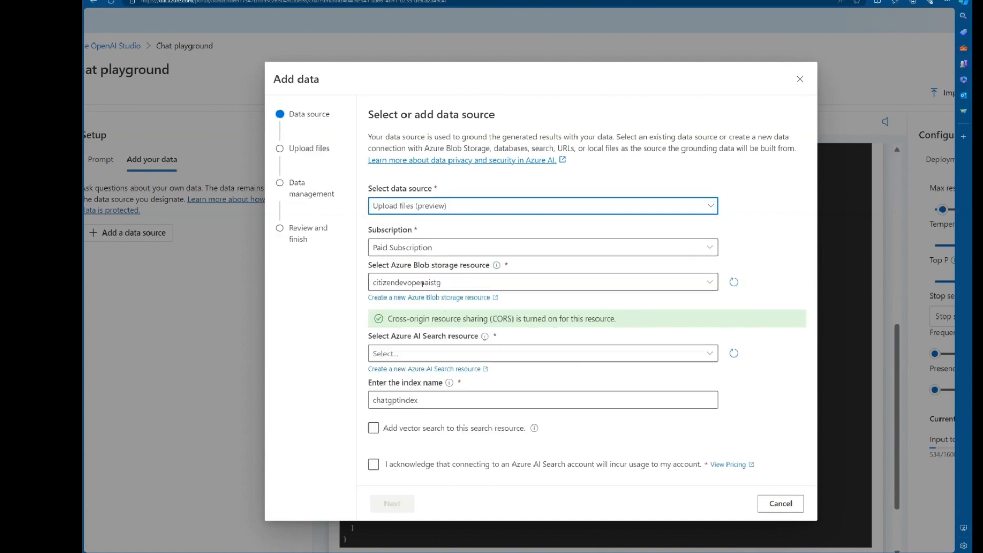
Use citizendevopenaistg as the Azure Blob storage resource and citizendevchatbotazsearch as the Azure AI Search resource.
left_click(708, 285)
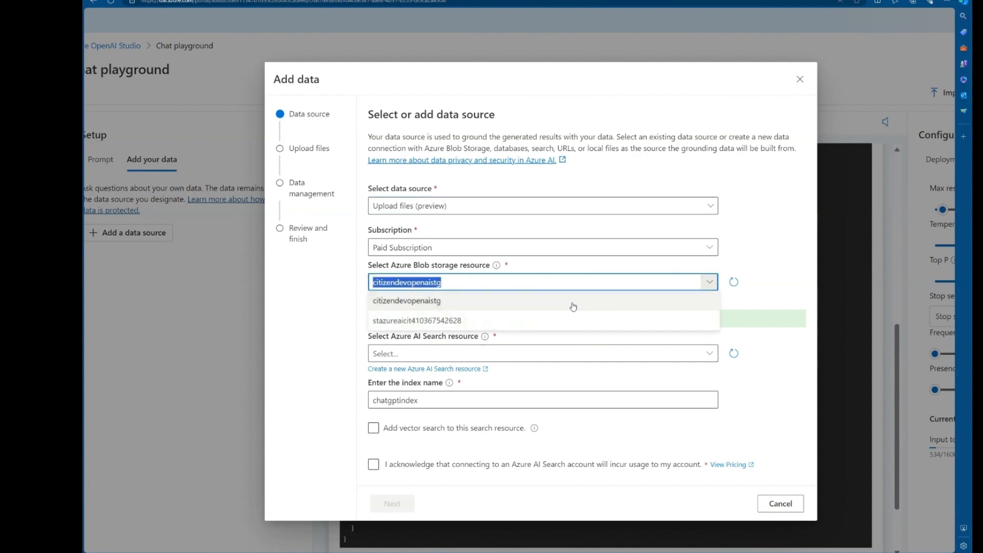
left_click(523, 304)
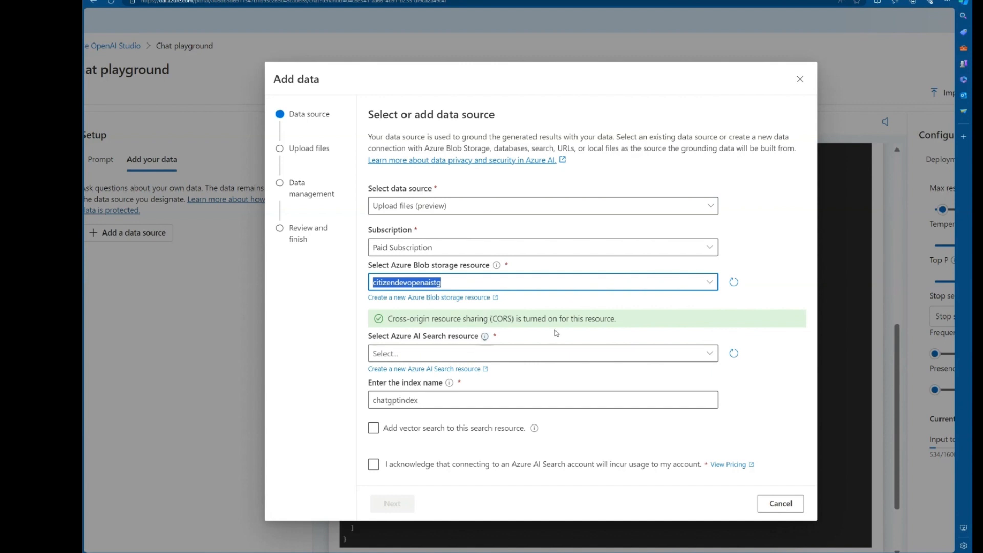
left_click(713, 357)
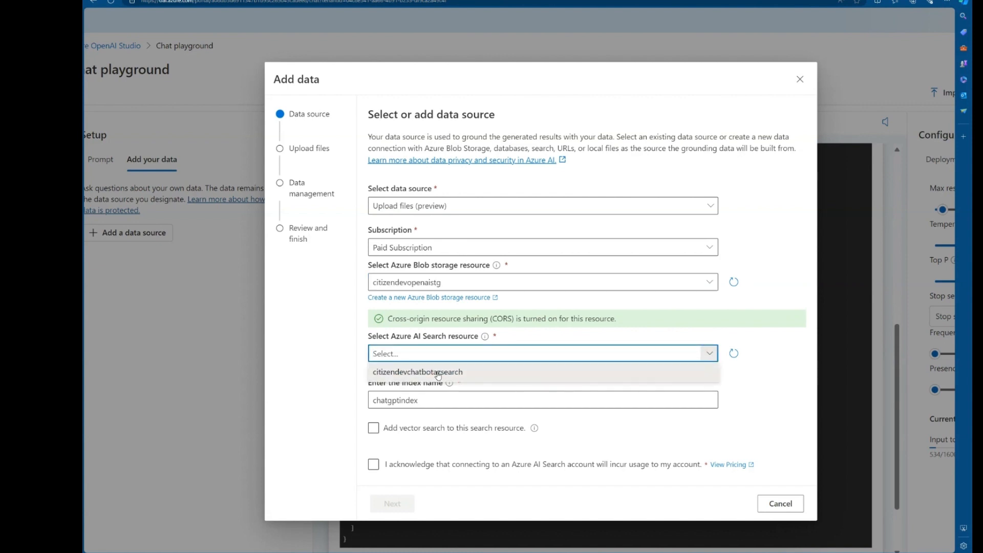
left_click(438, 373)
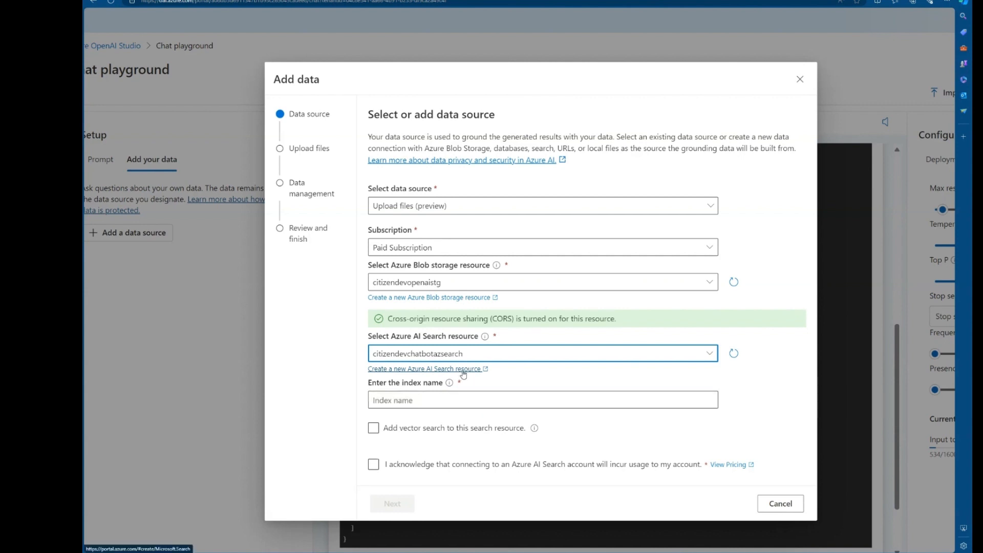
Switch to File Explorer to check the names of the car manuals in the fiat folder, and return to the index name entry.
left_click(443, 400)
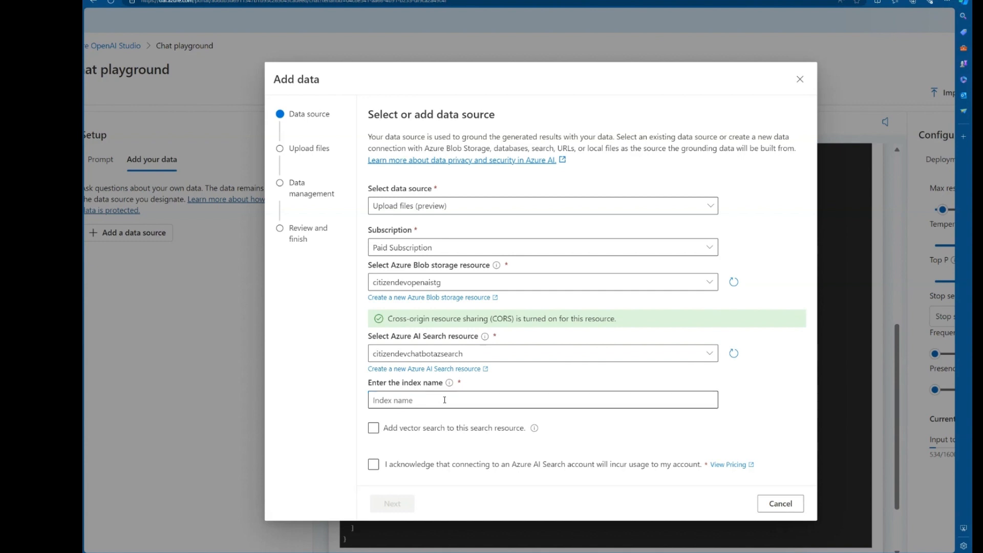
key("alt+Tab")
key("alt+Tab")
key("alt+Tab")
key("alt+Tab")
key("alt+Tab")
key("alt+Tab")
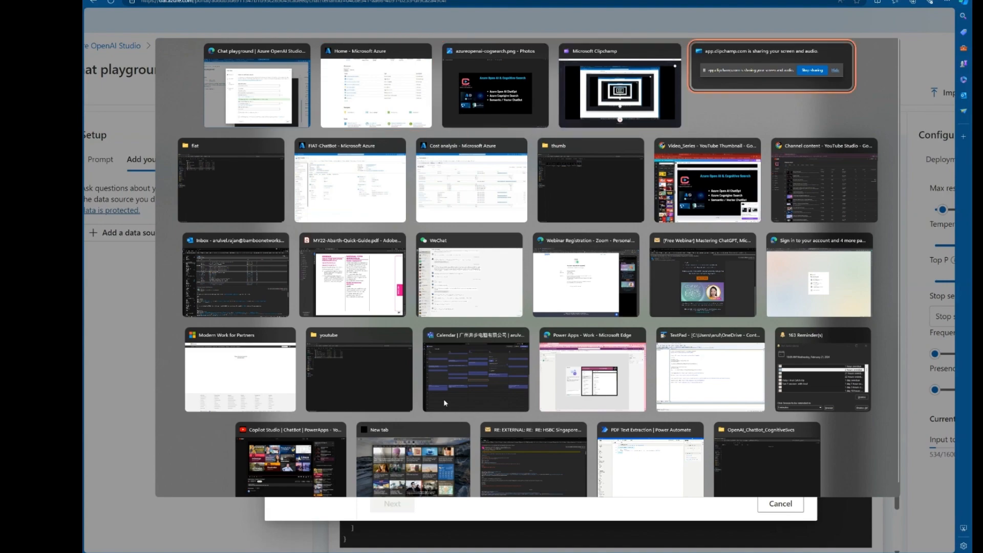
key("alt+shift+Tab")
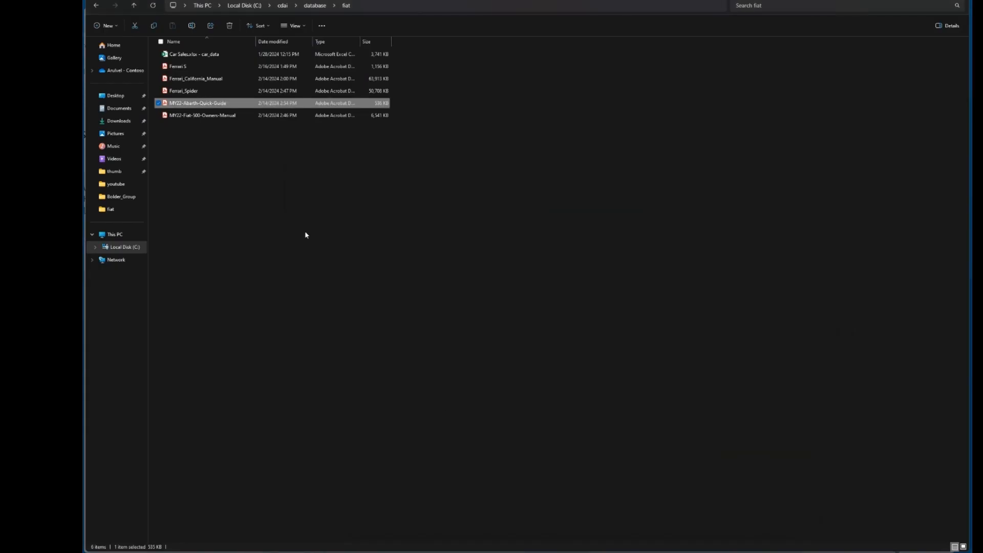
key("ctrl+shift+5")
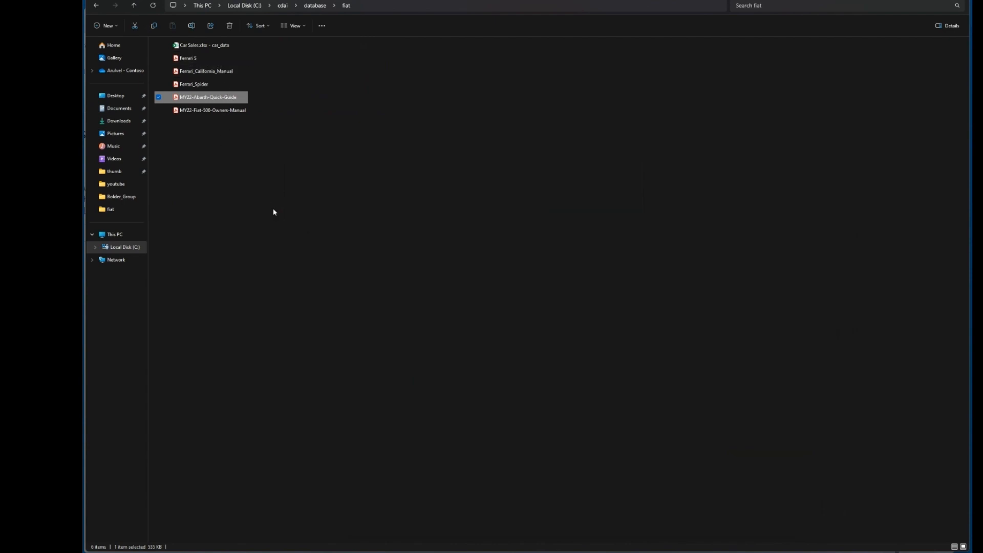
key("alt+Tab")
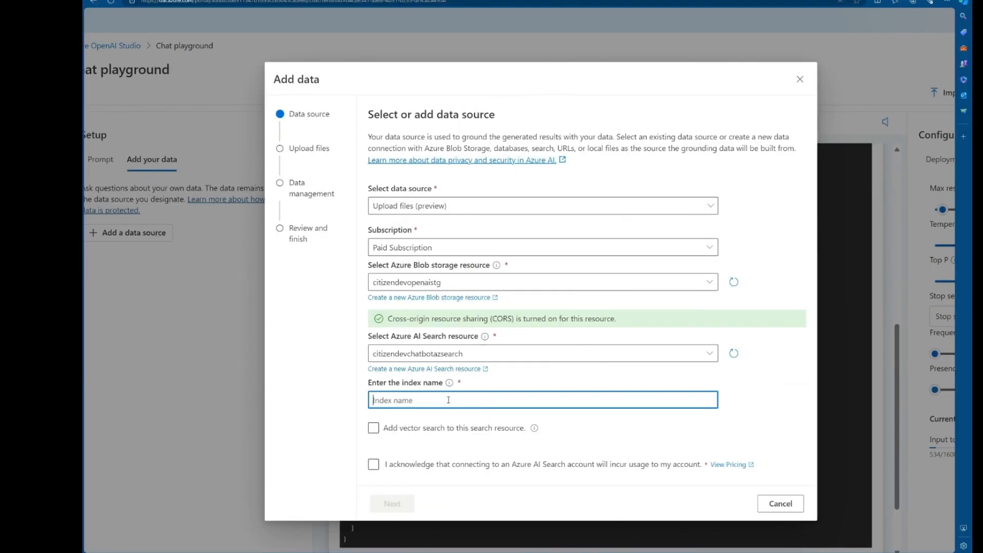
Name the index ferrari2024 and add vector search with the Azure OpenAI - adamodel embedding model.
type("ferrari2024")
left_click(374, 428)
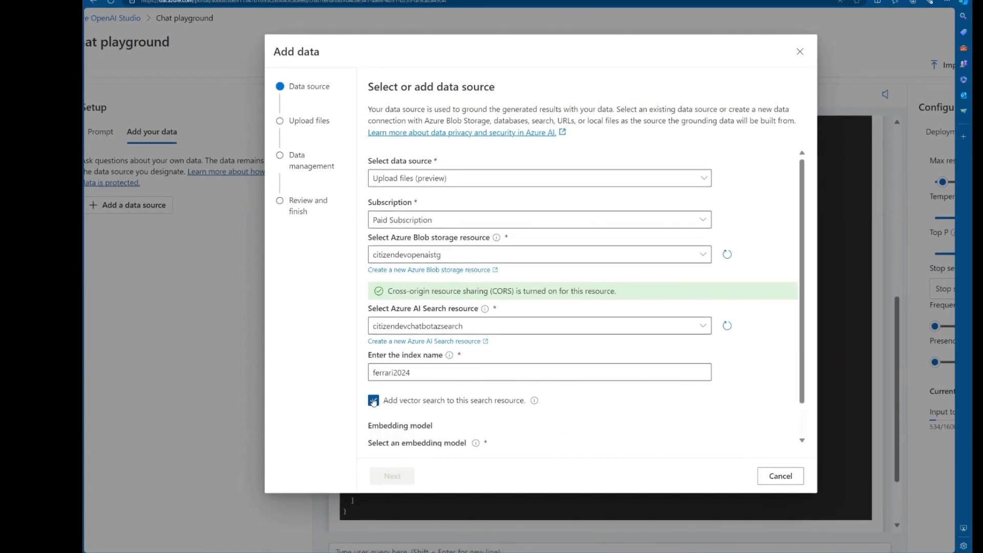
scroll(559, 403, "down", 1)
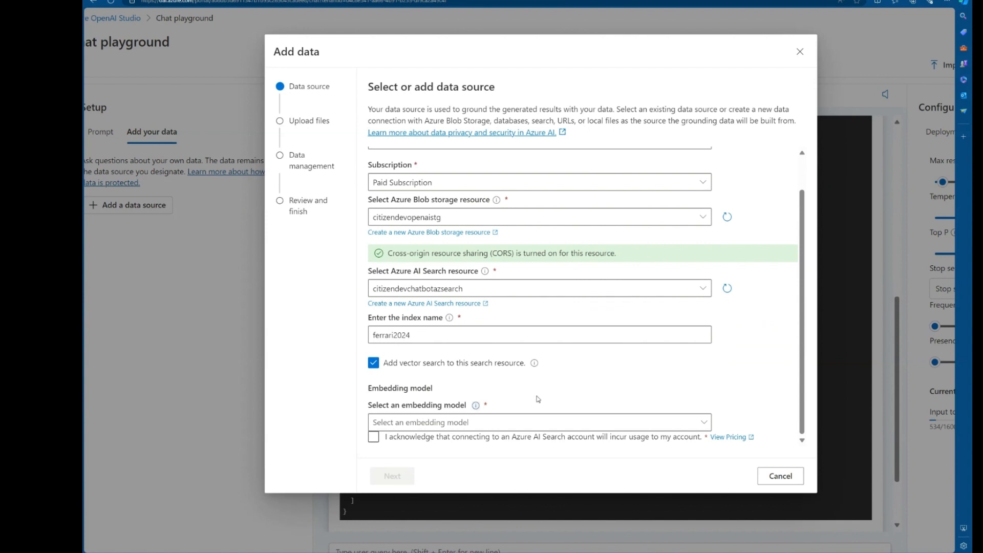
left_click(703, 422)
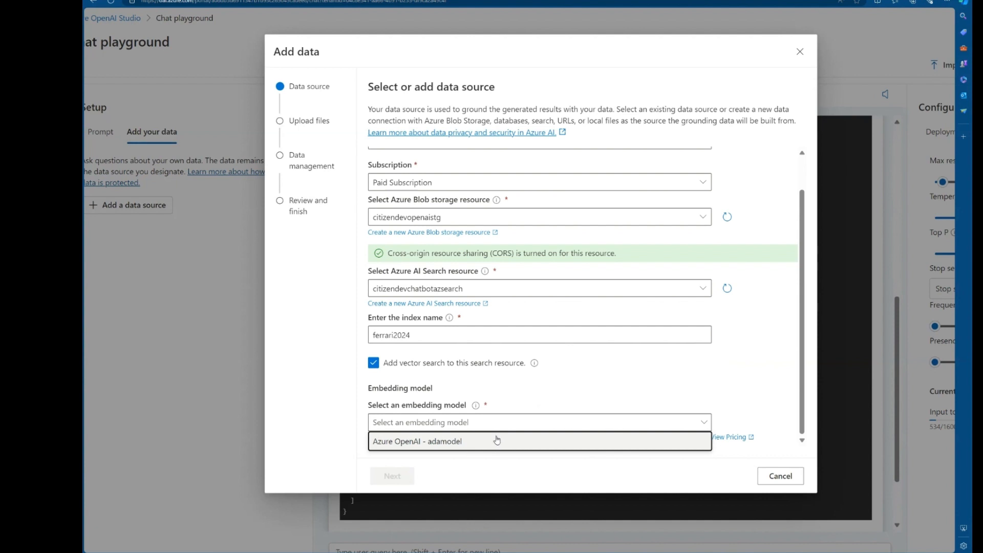
left_click(466, 442)
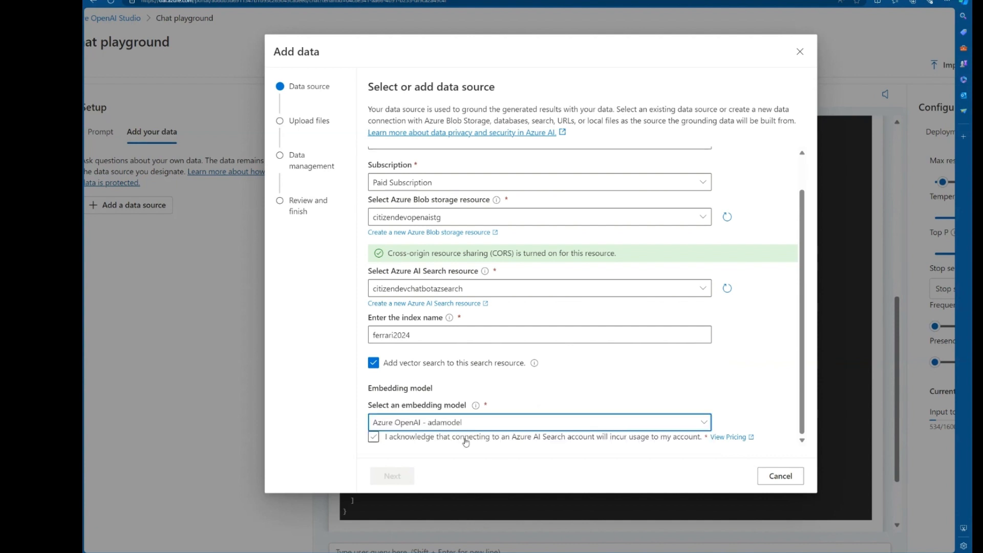
Acknowledge the Azure AI Search account usage charges and proceed to the file upload stage.
left_click(373, 438)
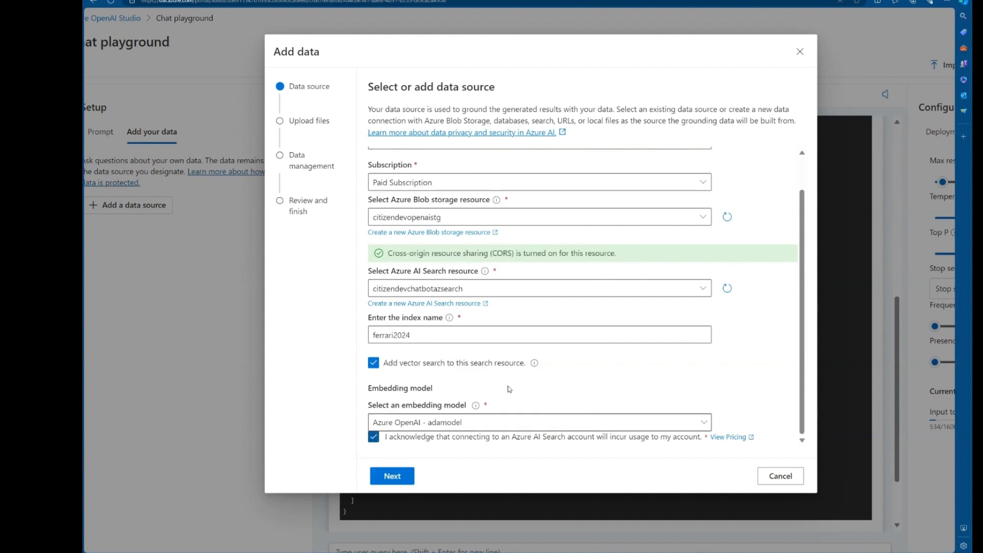
scroll(408, 389, "down", 2)
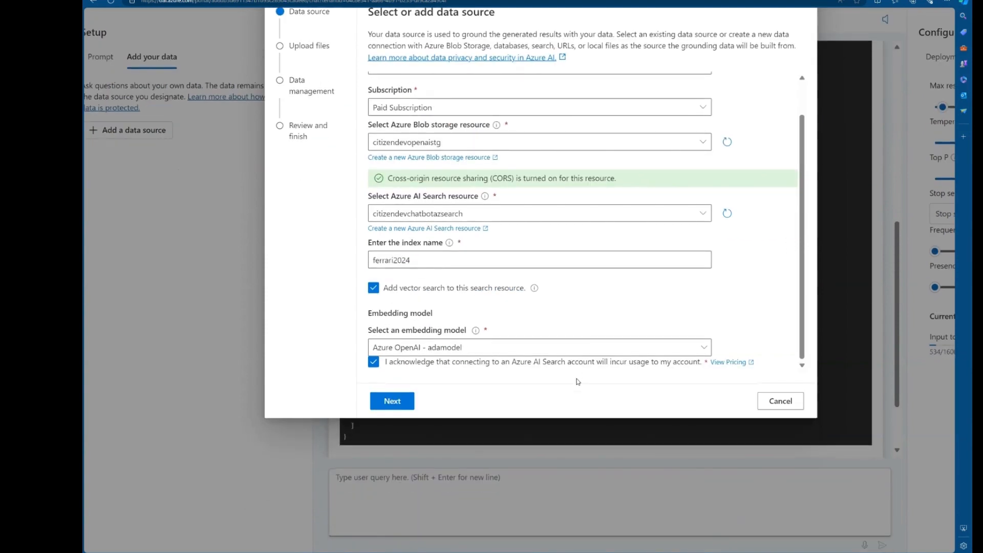
left_click(392, 402)
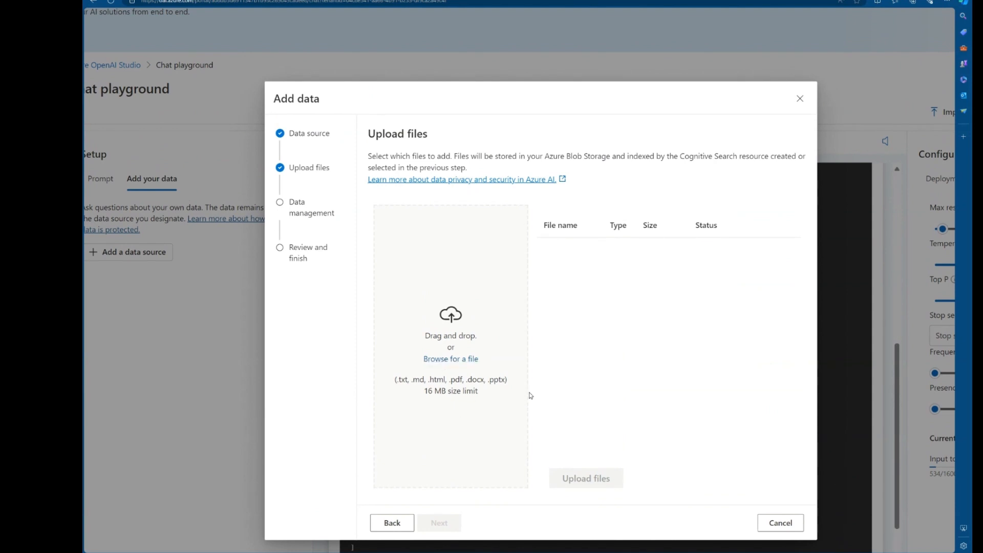
Add Ferrari S.pdf from the fiat folder to the list of files for upload.
left_click(452, 360)
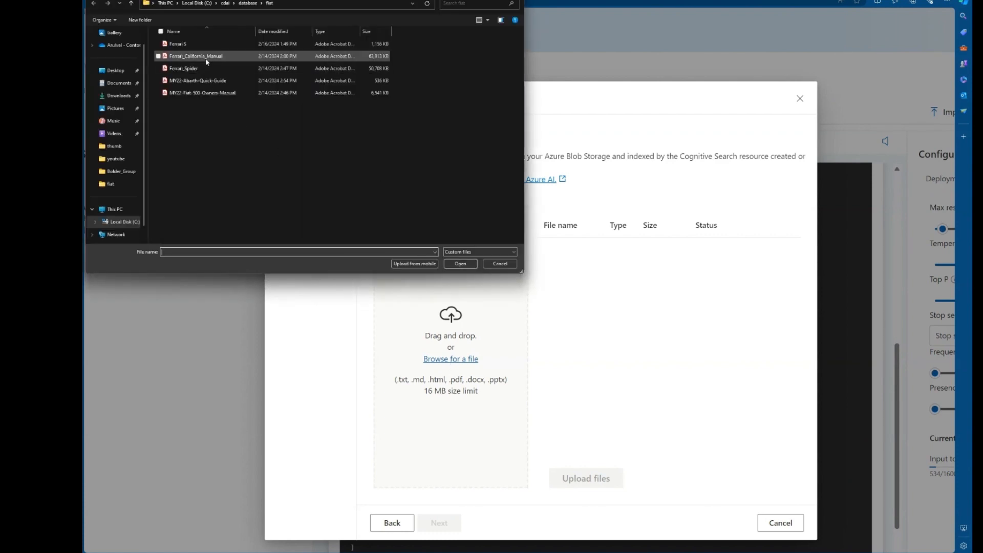
double_click(194, 47)
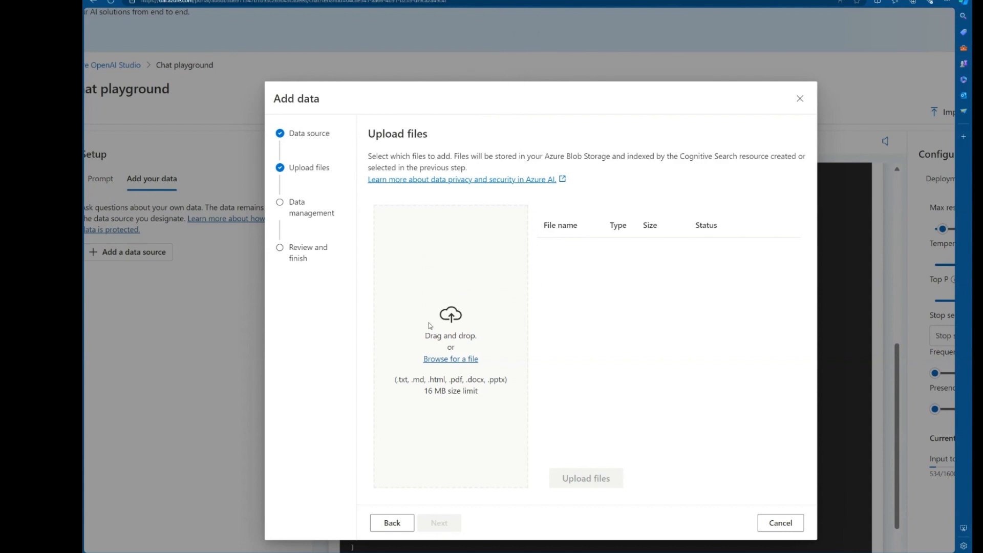
Add the MY22-Abarth-Quick-Guide PDF to the file list, upload all listed files, and proceed to data management.
left_click(454, 357)
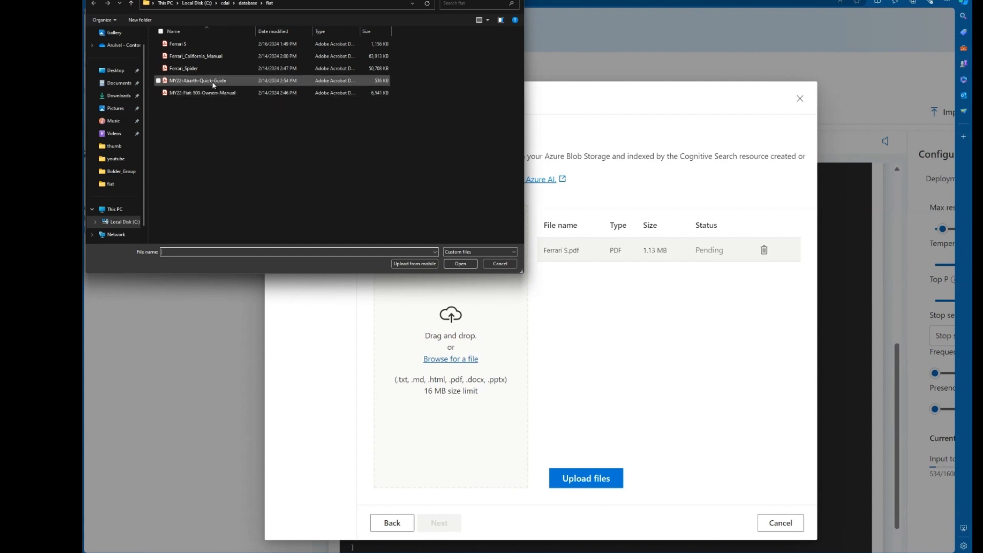
double_click(212, 82)
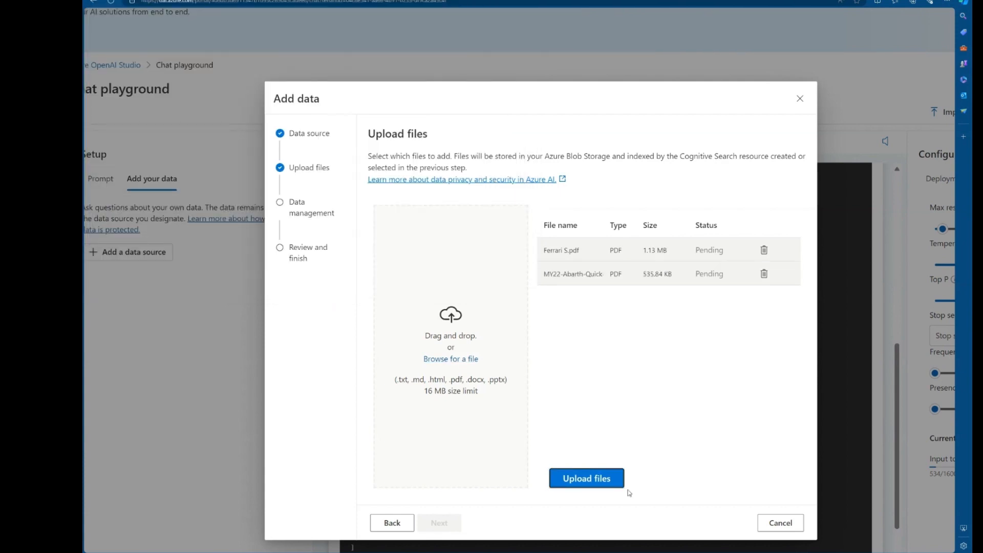
left_click(605, 484)
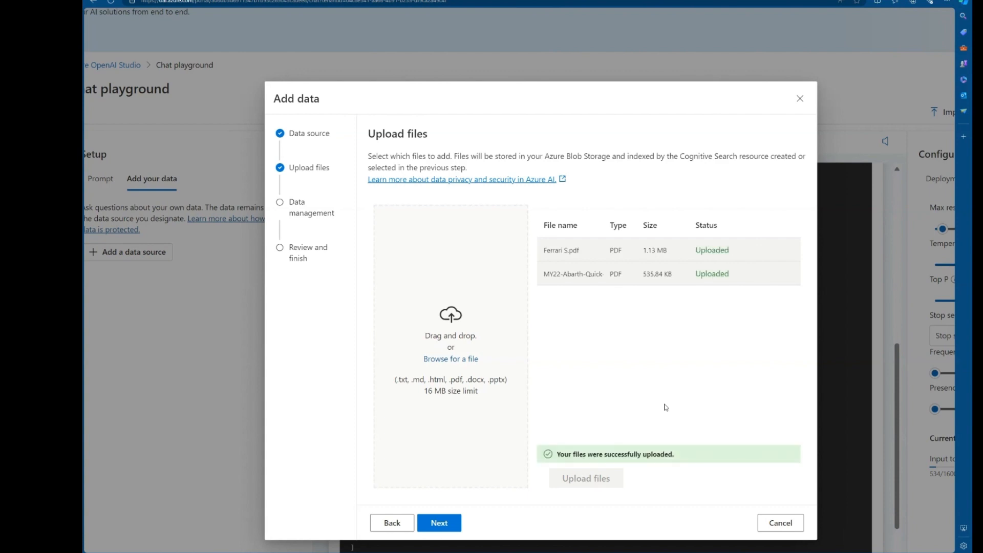
left_click(439, 522)
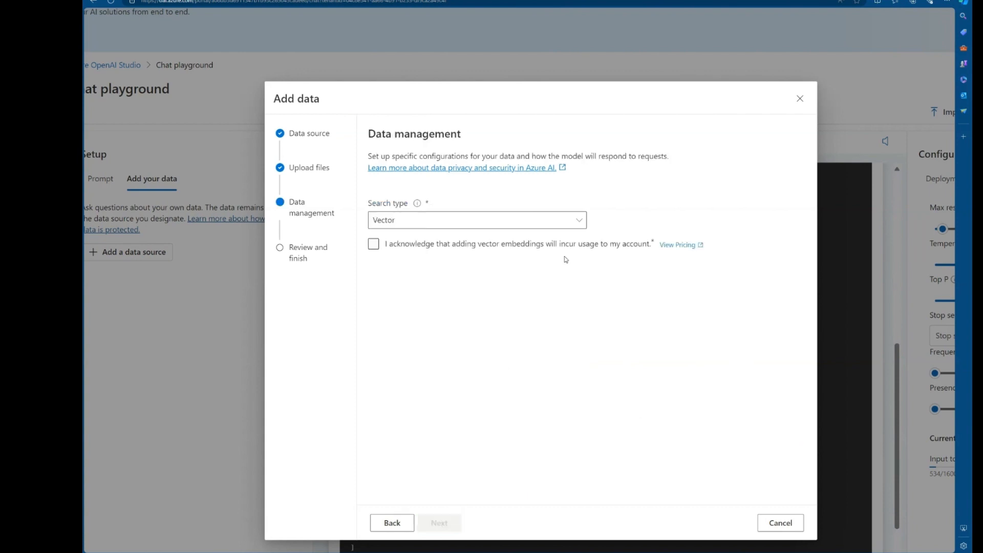
Set the search type to Hybrid (vector + keyword), acknowledge the vector embedding usage charges, and proceed to review the data source configuration.
left_click(569, 220)
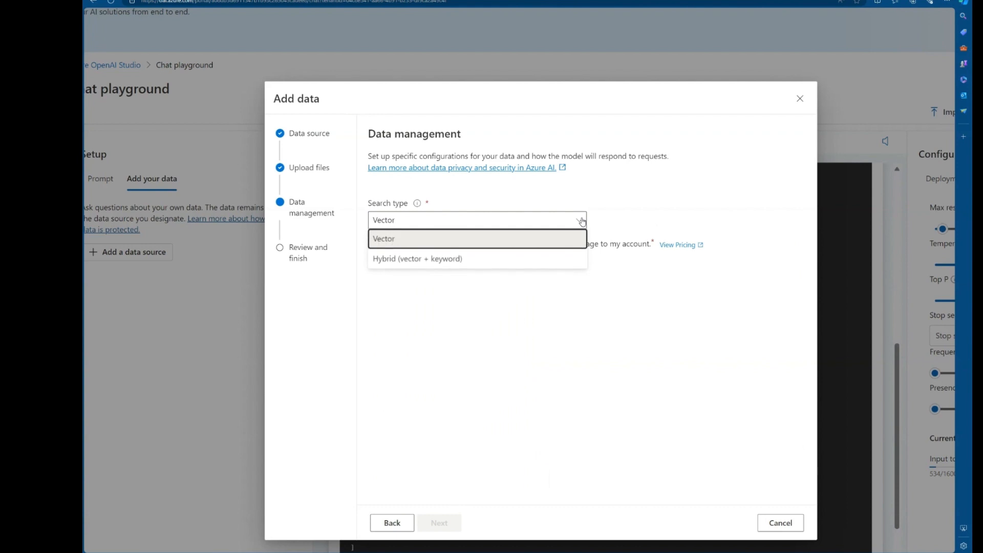
left_click(458, 263)
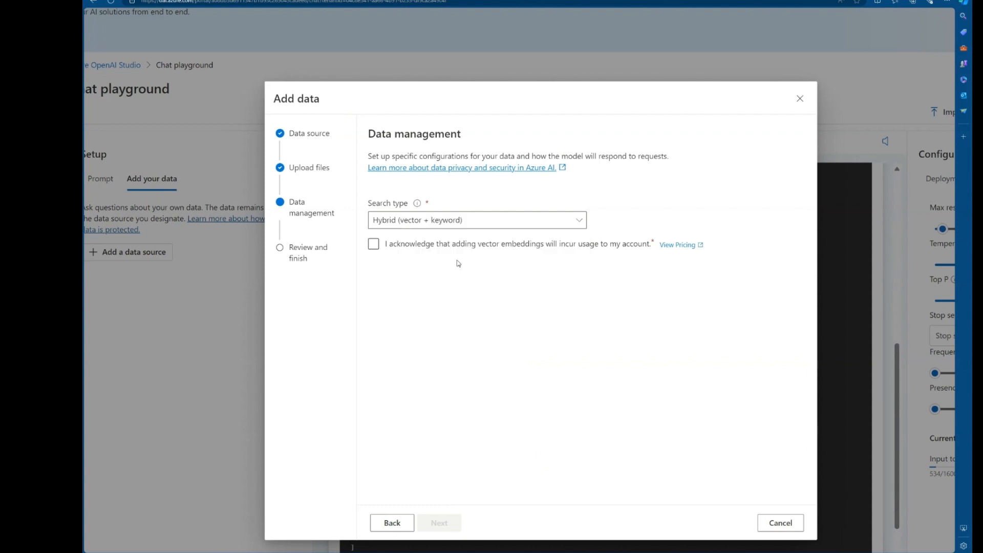
left_click(373, 244)
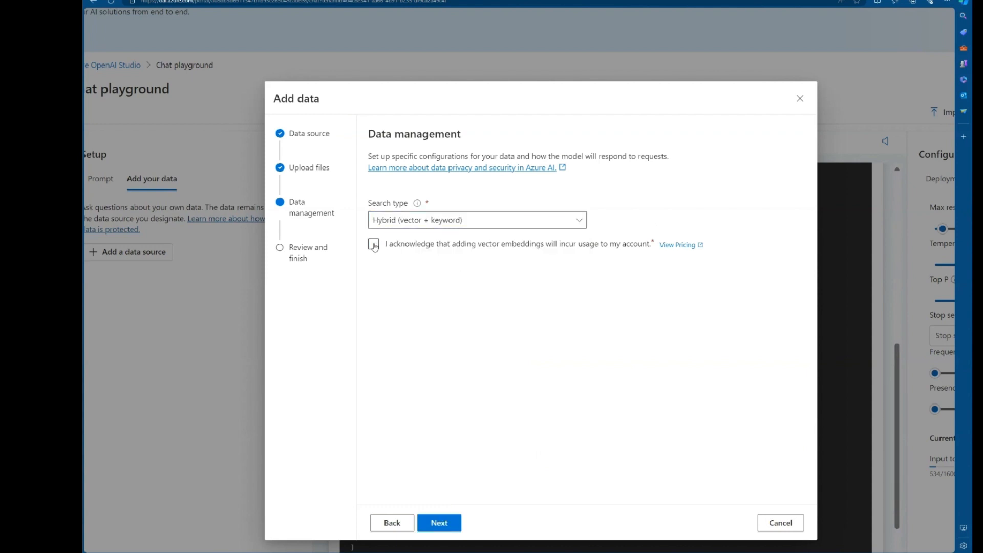
left_click(442, 525)
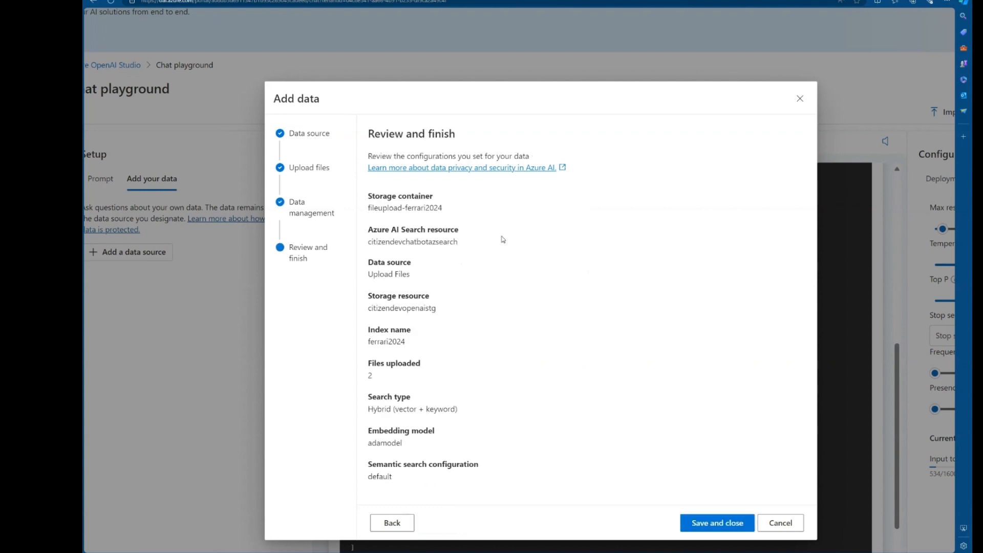
scroll(504, 239, "down", 3)
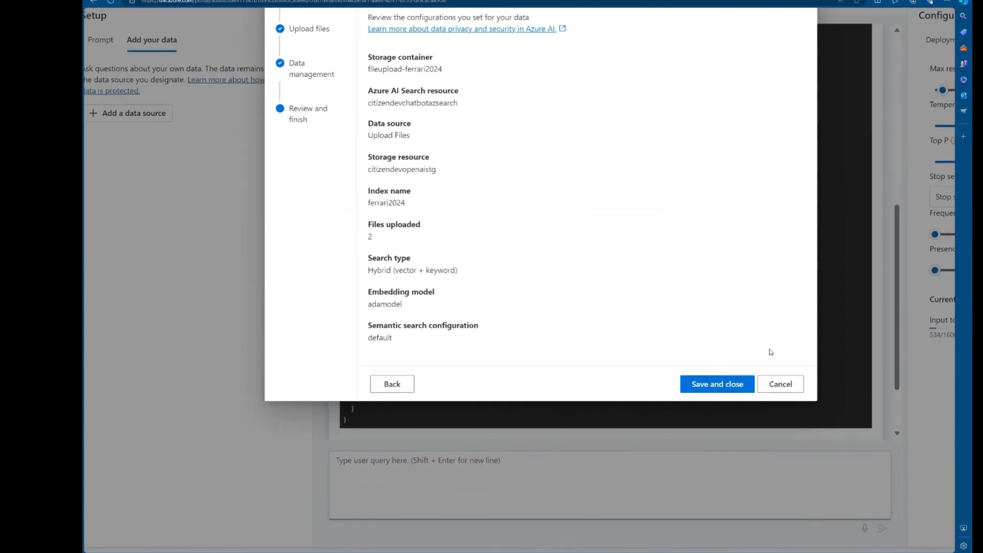
scroll(771, 352, "up", 4)
scroll(771, 351, "down", 2)
scroll(771, 352, "up", 2)
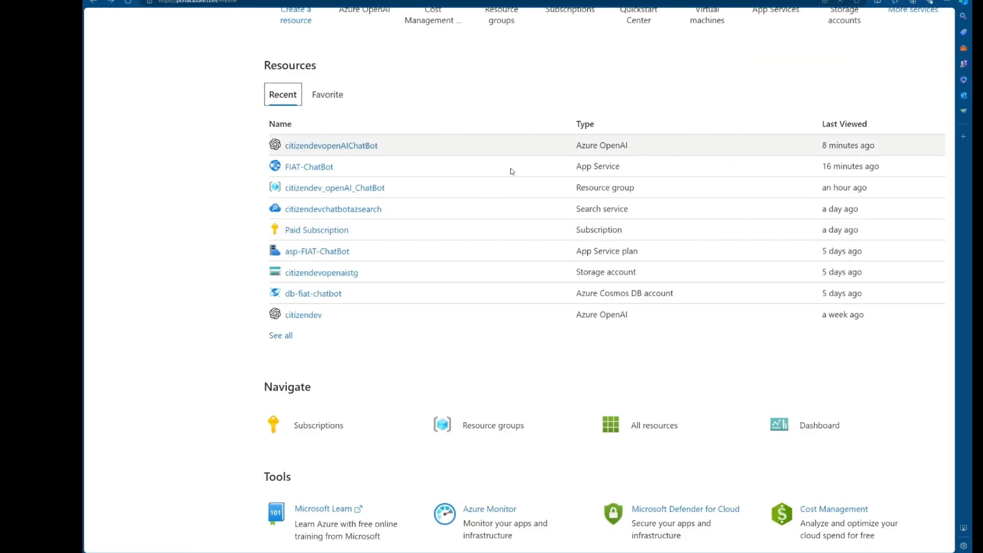
Switch to the Azure portal and open deployment management for the citizendevopenAIChatBot Azure OpenAI resource.
scroll(511, 168, "up", 2)
left_click(365, 103)
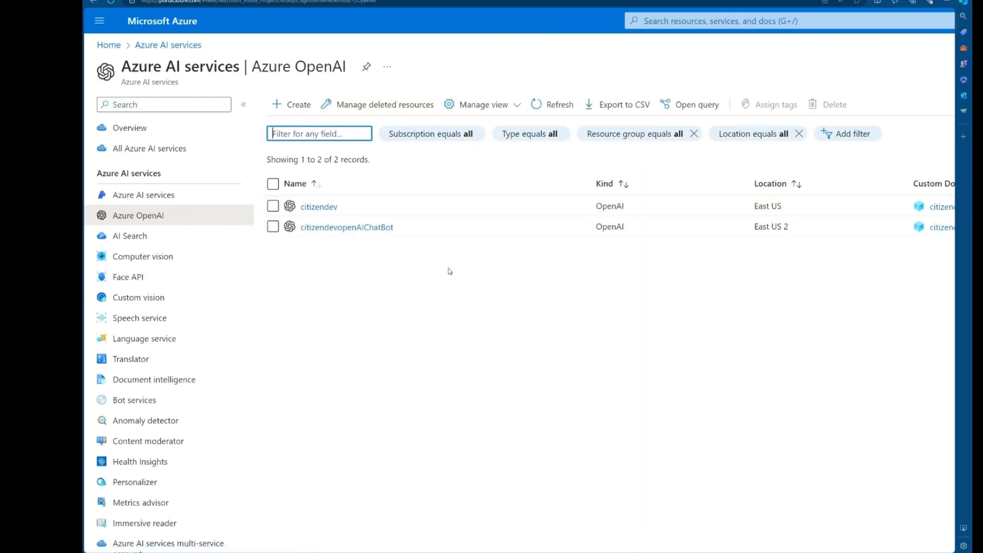
scroll(440, 256, "down", 1)
left_click(374, 188)
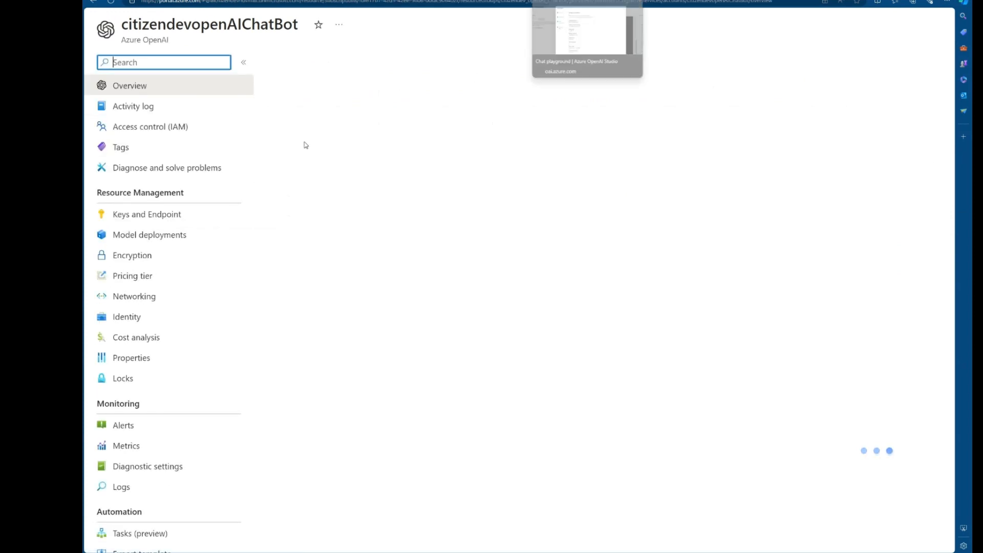
left_click(146, 235)
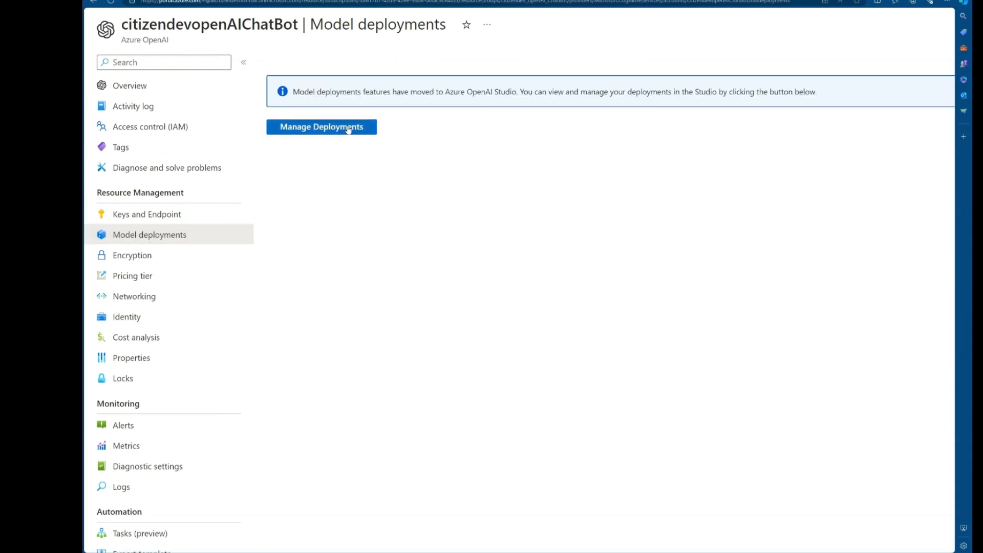
left_click(348, 128)
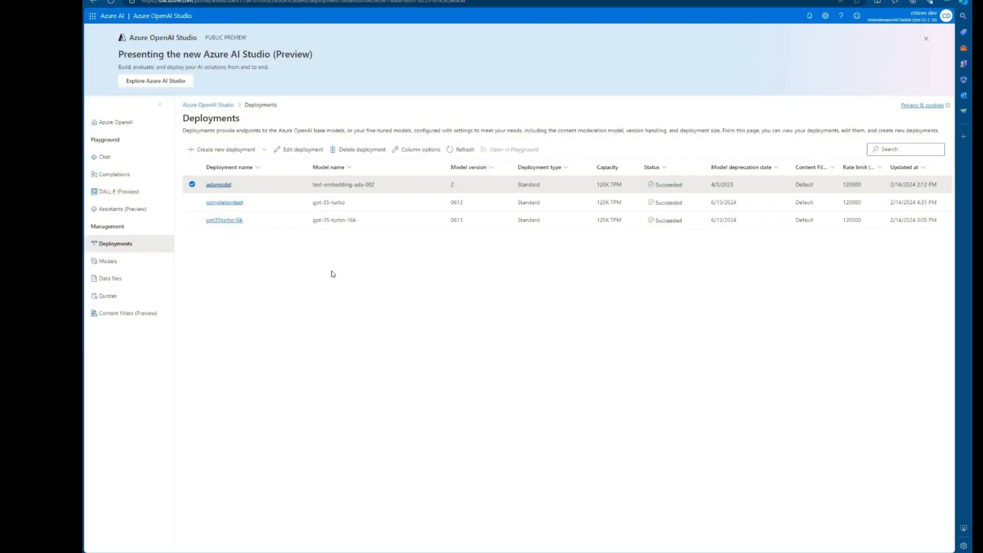
Examine the details of the gpt35turbo16k deployment and return to the deployments list.
left_click(237, 224)
left_click(237, 224)
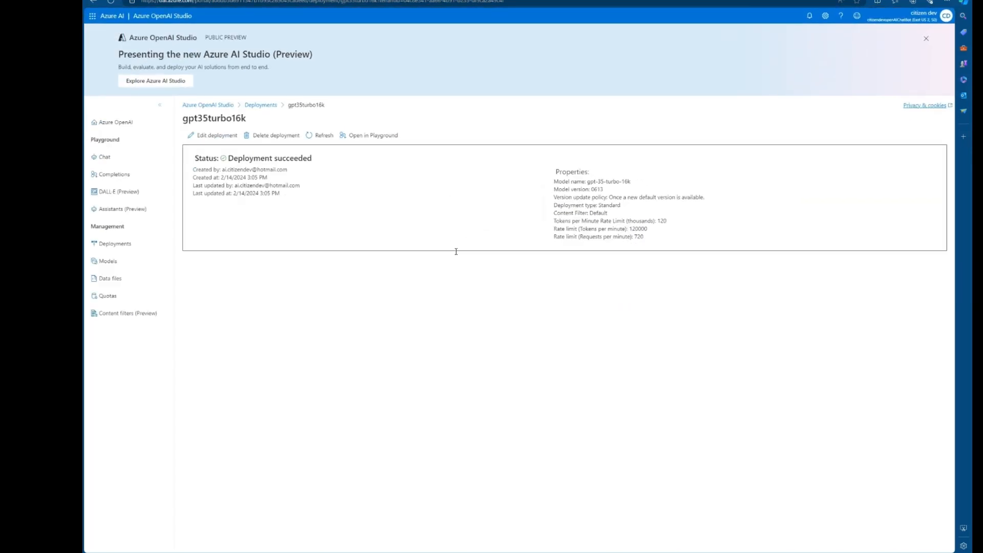
left_click(94, 1)
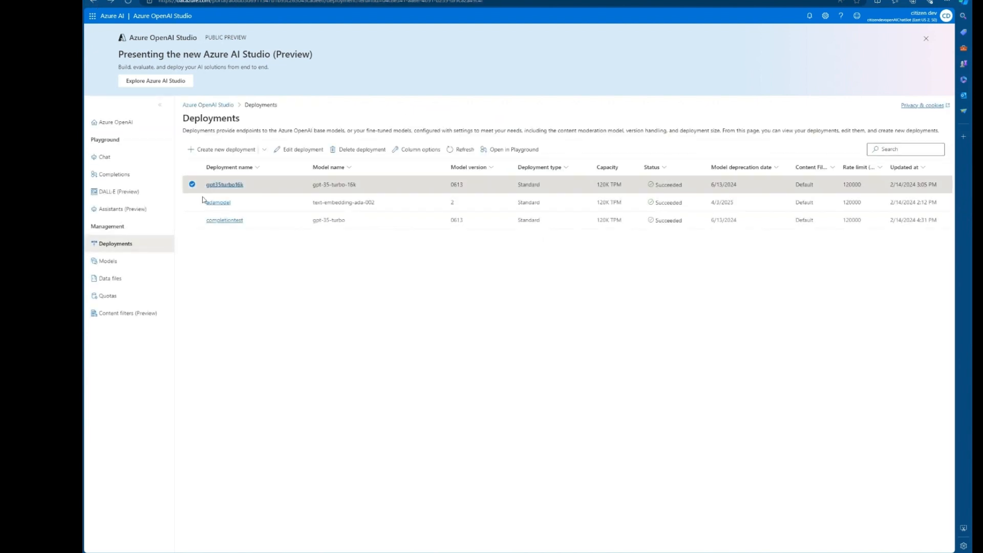
Start a new model deployment and choose gpt-35-turbo-16k as its base model.
left_click(224, 152)
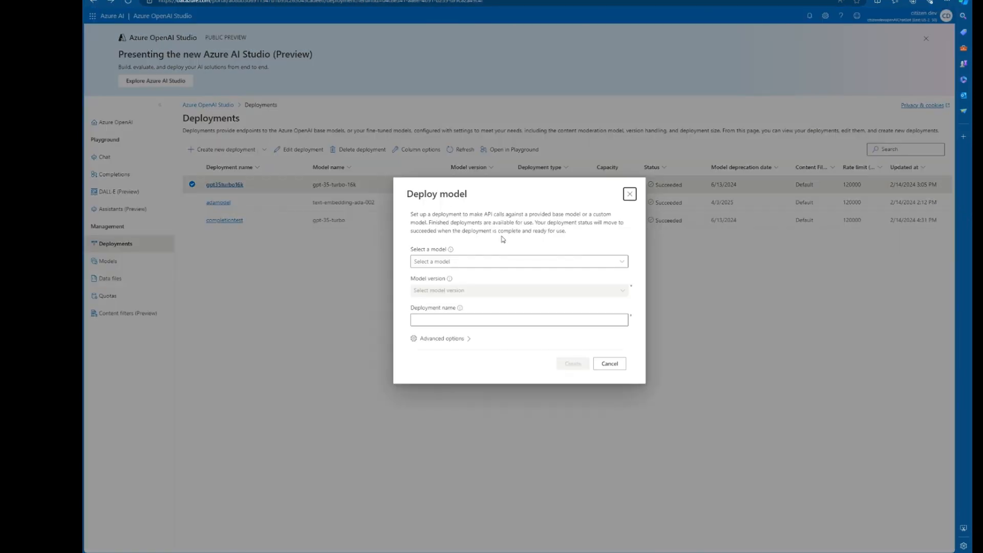
left_click(621, 263)
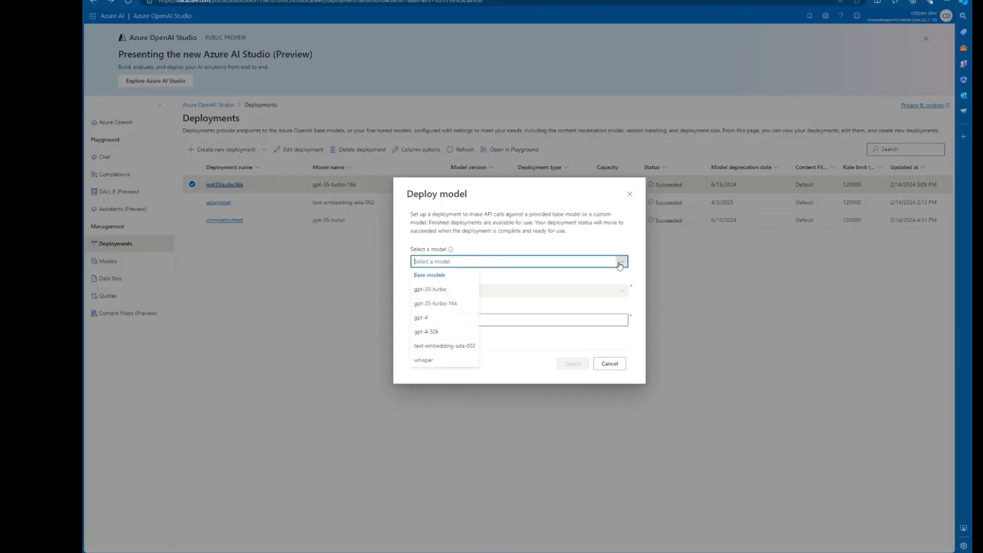
left_click(444, 331)
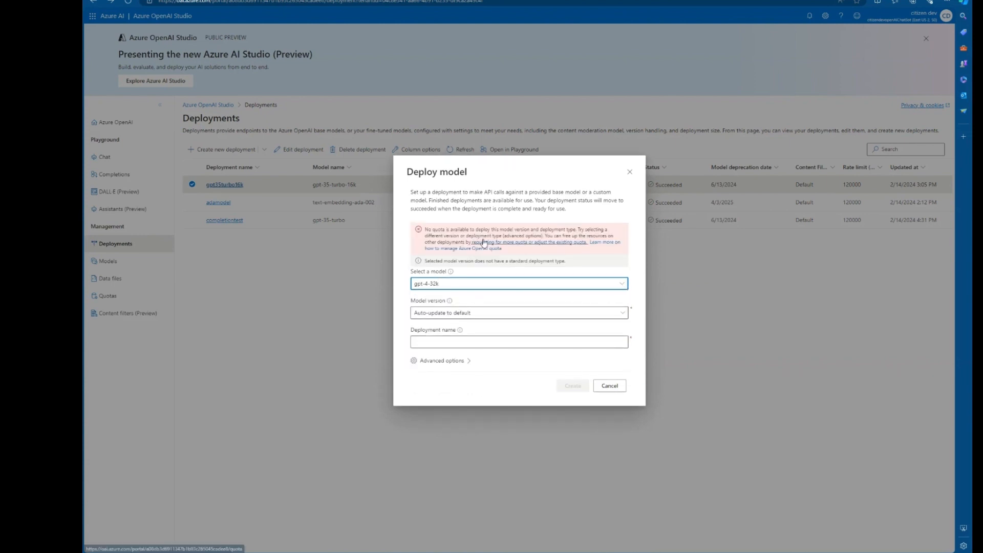
scroll(483, 243, "up", 3)
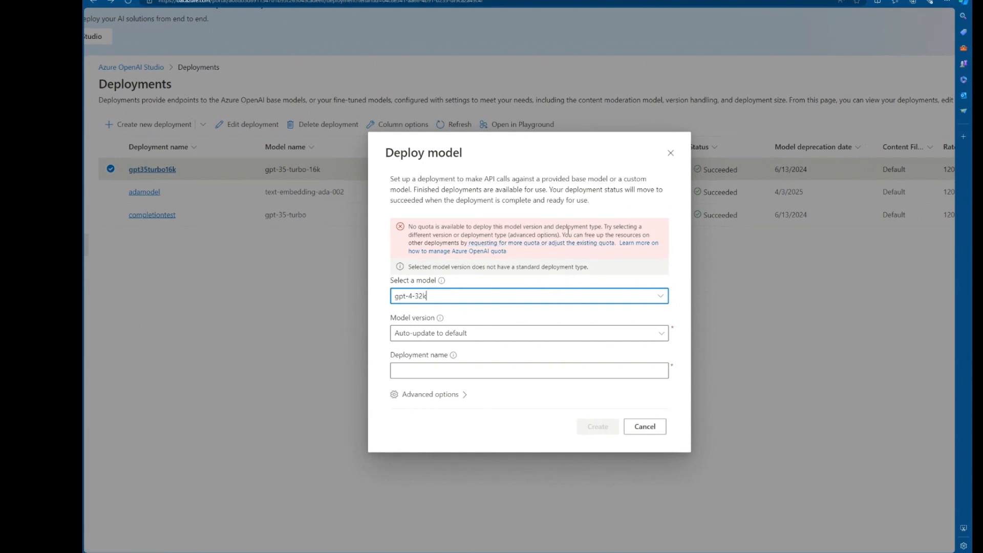
left_click(482, 296)
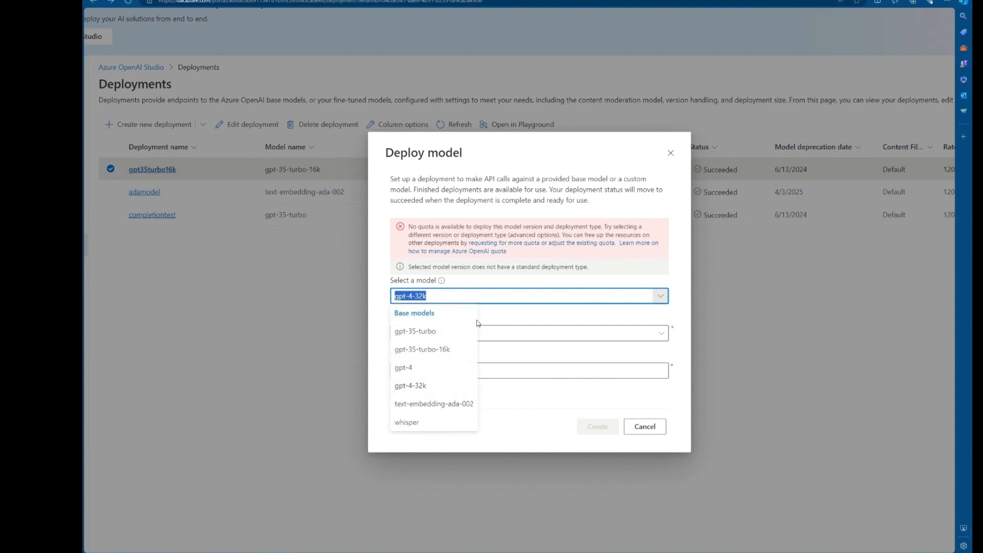
left_click(443, 349)
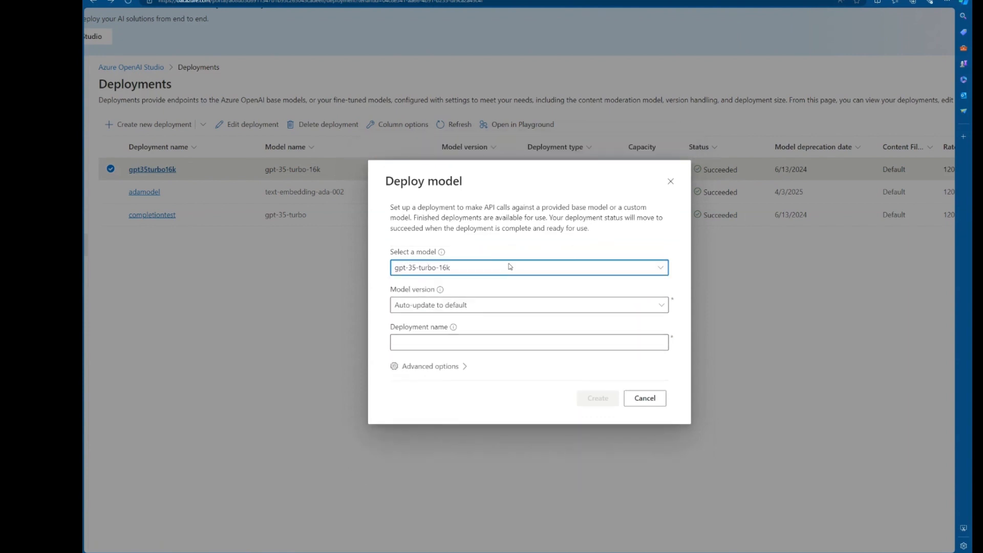
Name the deployment gpt35model and create it.
left_click(447, 343)
type("gp")
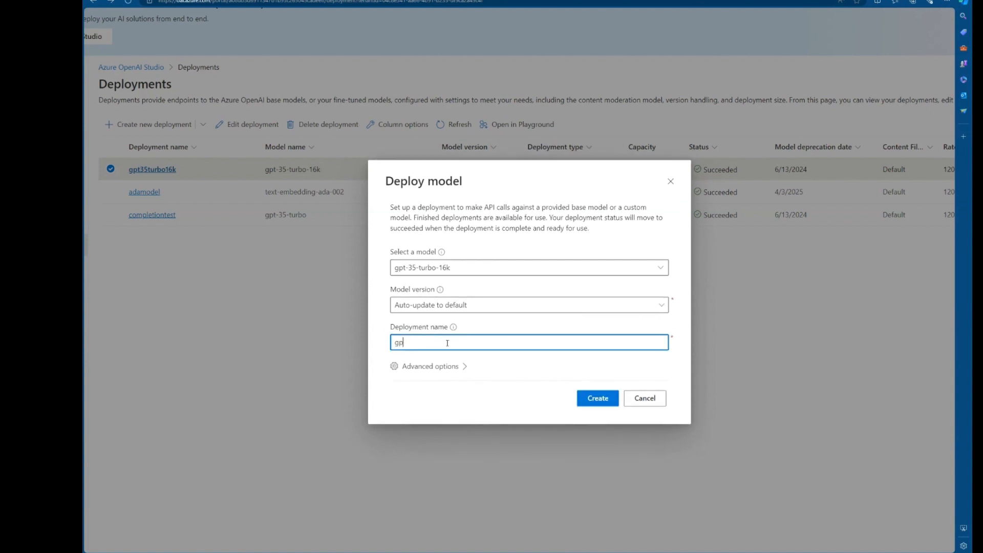
type("t3.5model")
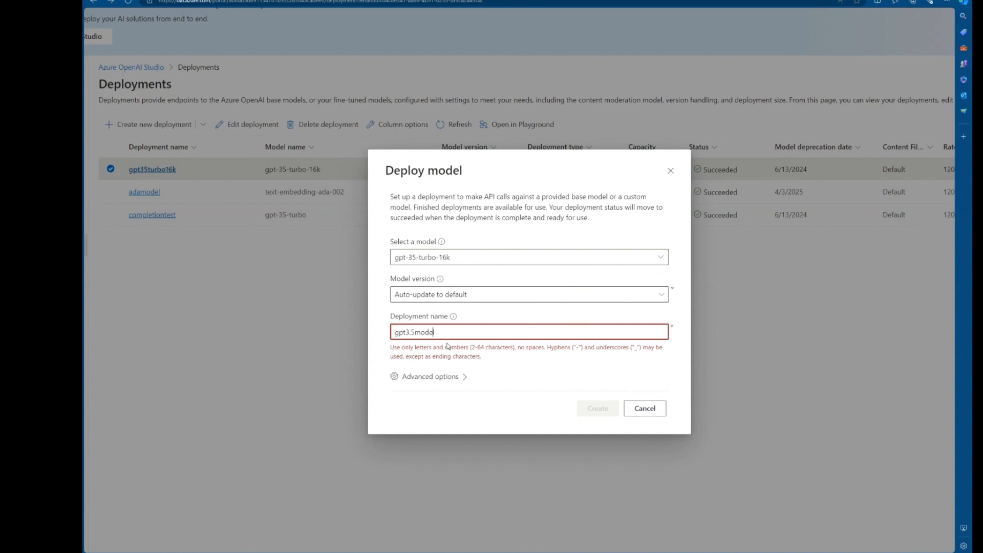
left_click(413, 332)
key("BackSpace")
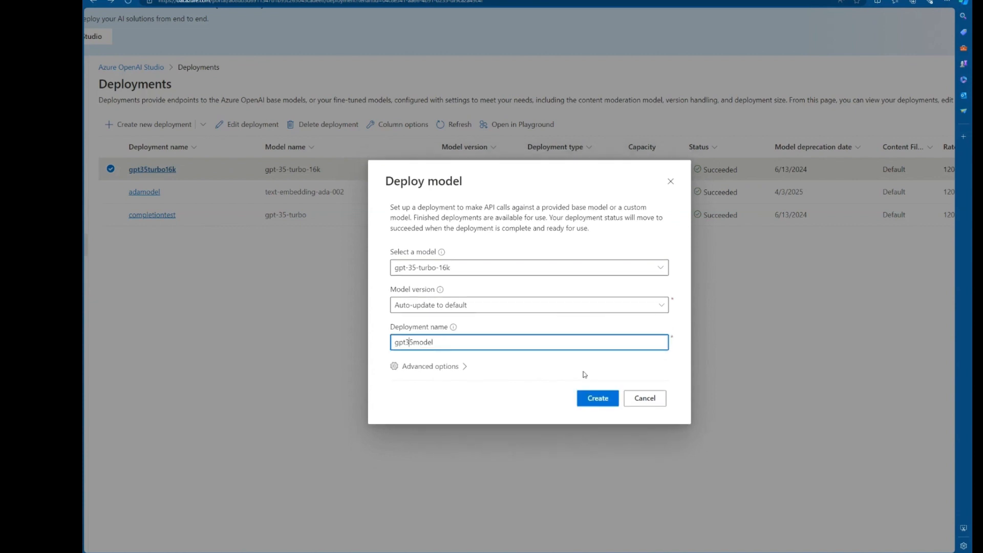
left_click(603, 402)
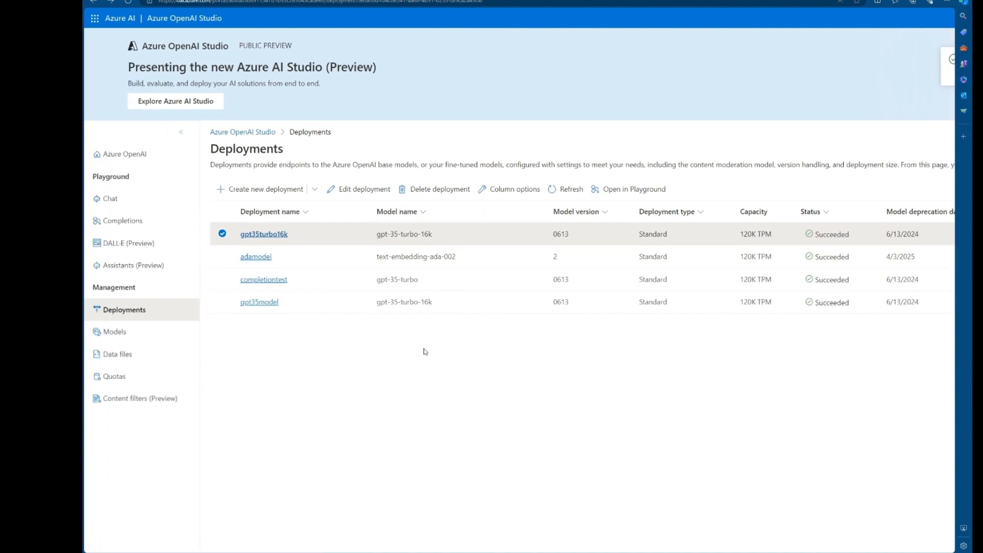
Go to the chat playground and ask the assistant "how is ferrari after Enzo?".
left_click(118, 201)
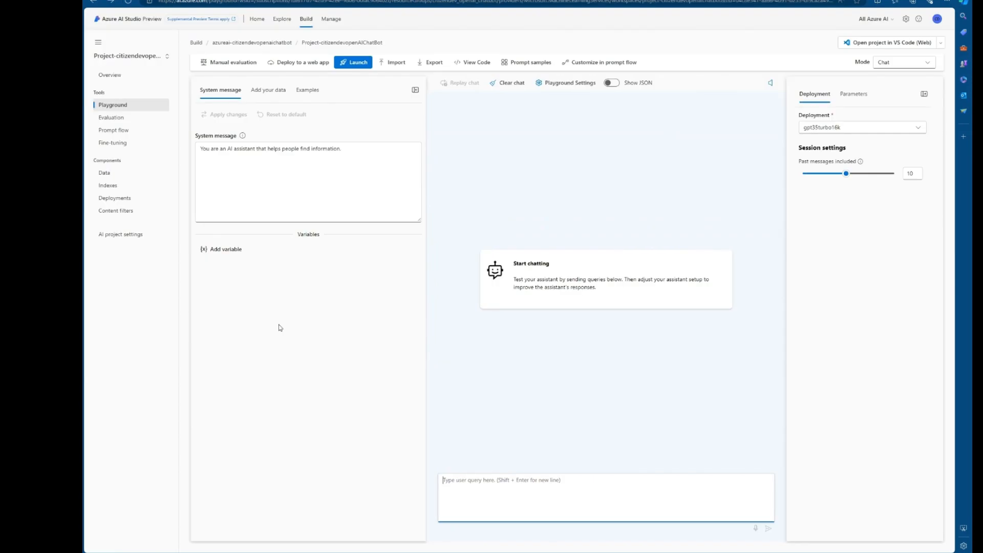
left_click(511, 492)
type("how is fee")
type("rari after Enzo?")
key("Return")
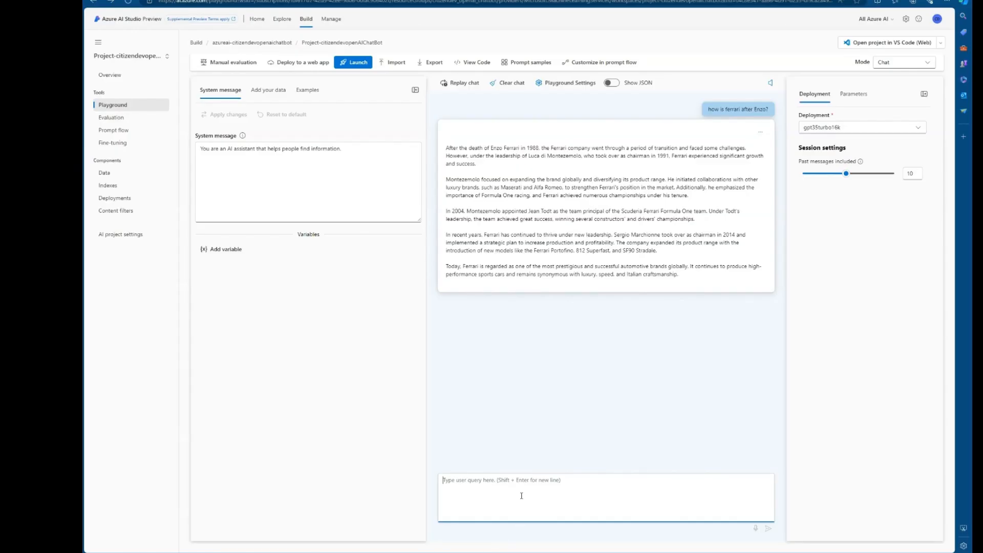
Send the chat queries "Official type approvals in Abarth" and "Provide details about Abarth car".
type("Official type approvals in Abarth")
key("Return")
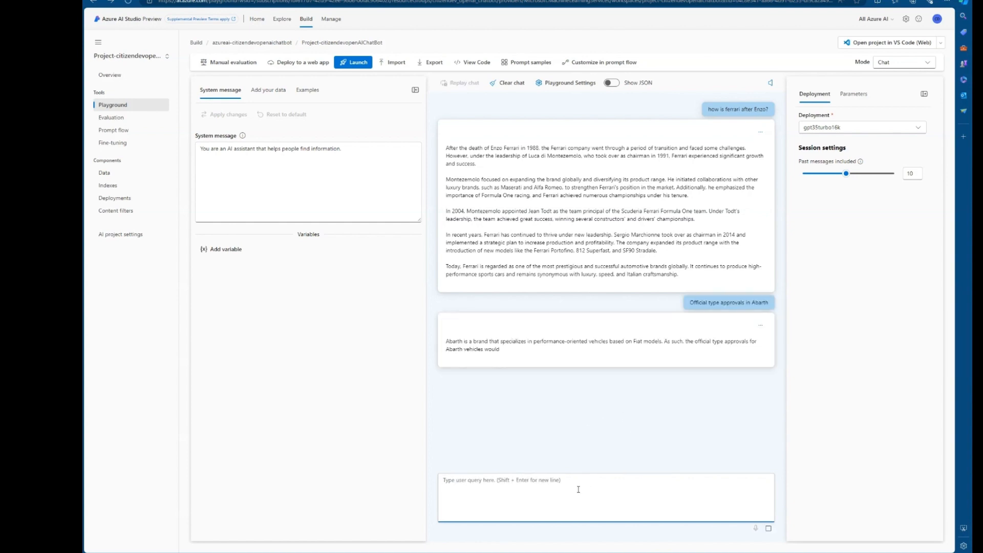
type("P")
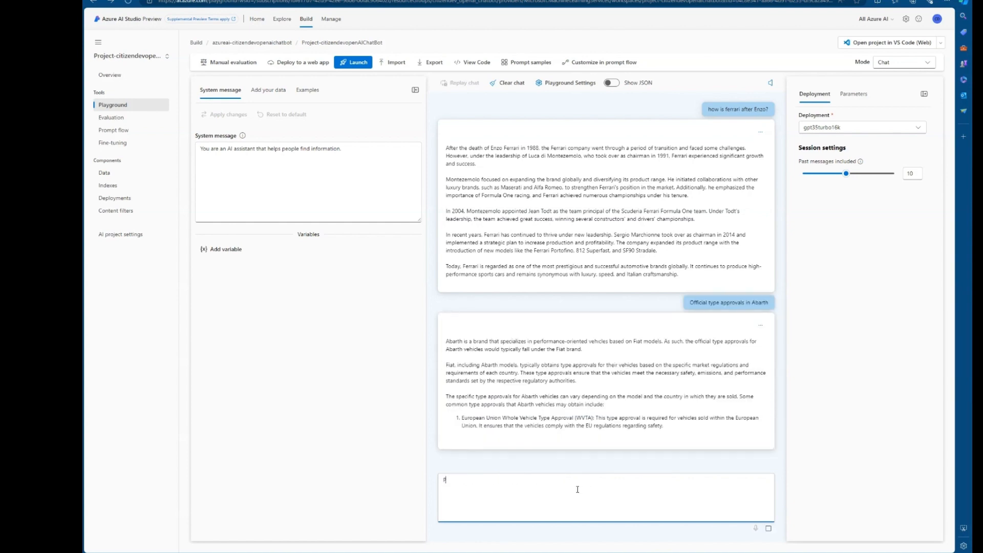
type("rovide detai")
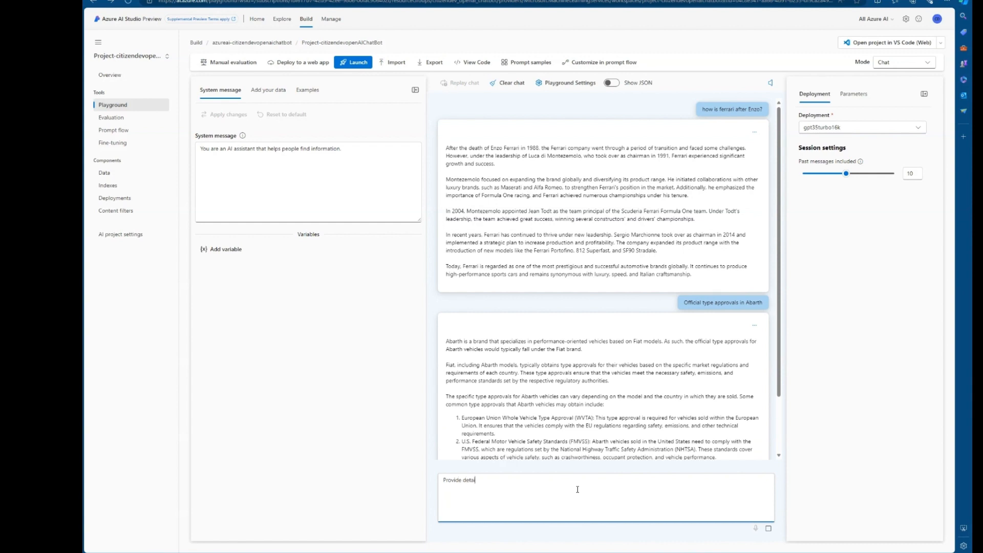
type("ls about Abarth car")
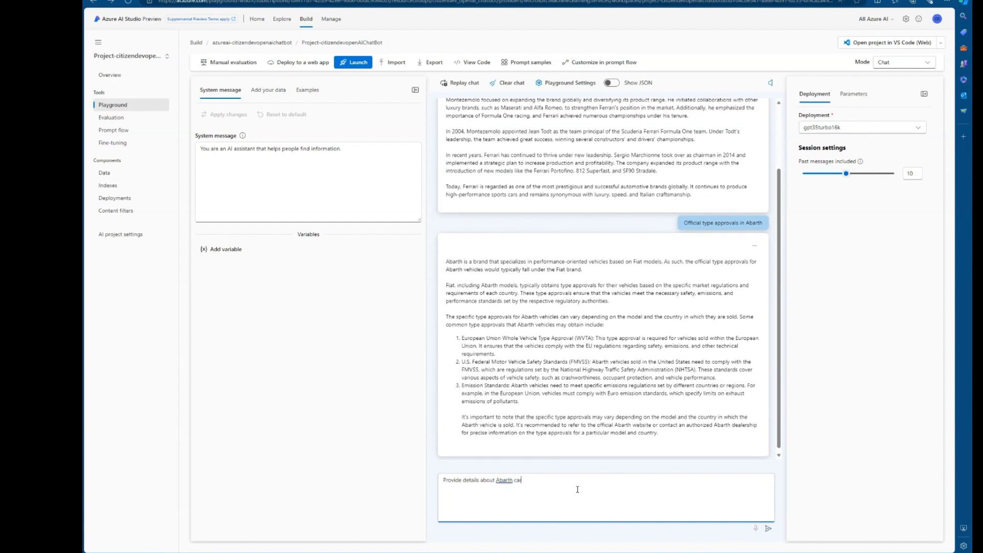
key("Return")
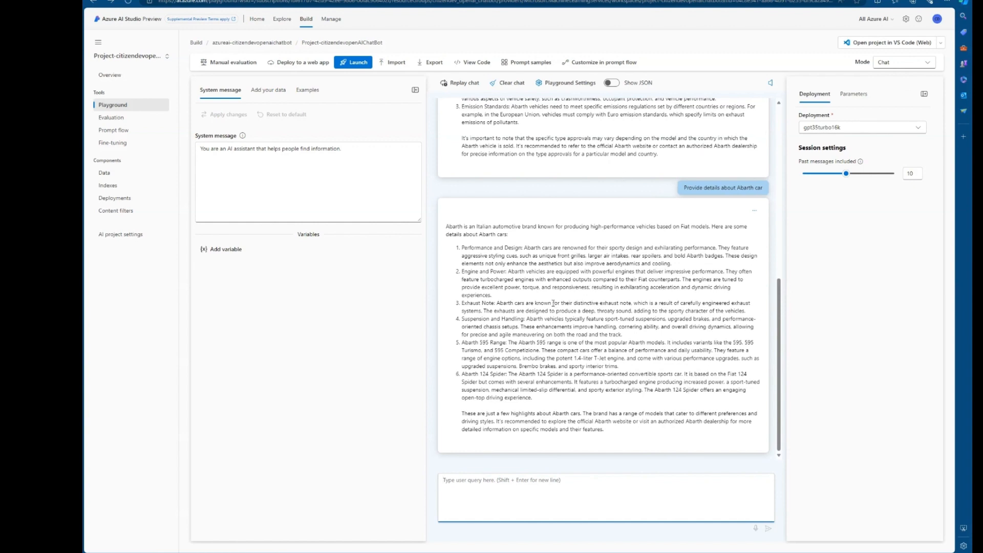
View the configuration options for deploying the chat to a web app, and close them without deploying.
left_click(299, 65)
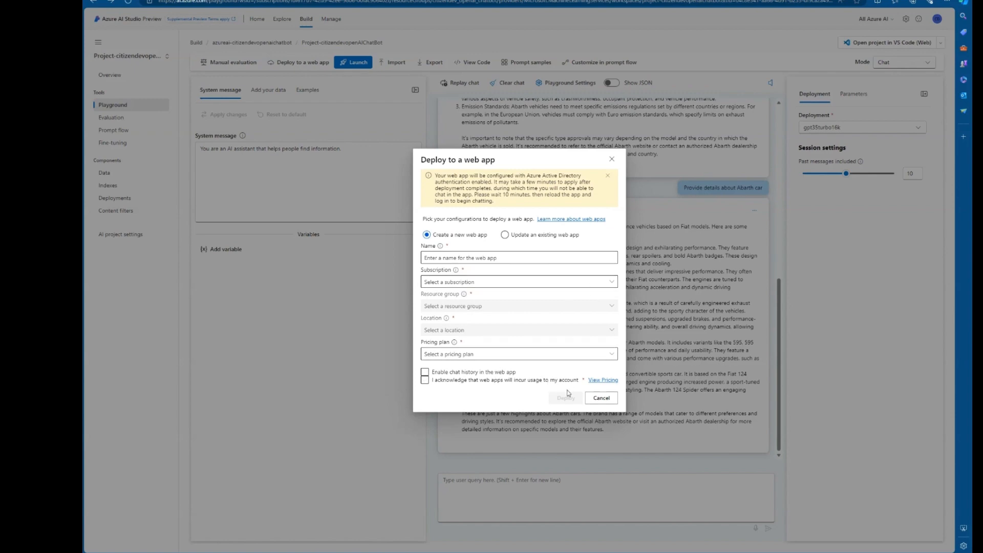
left_click(594, 401)
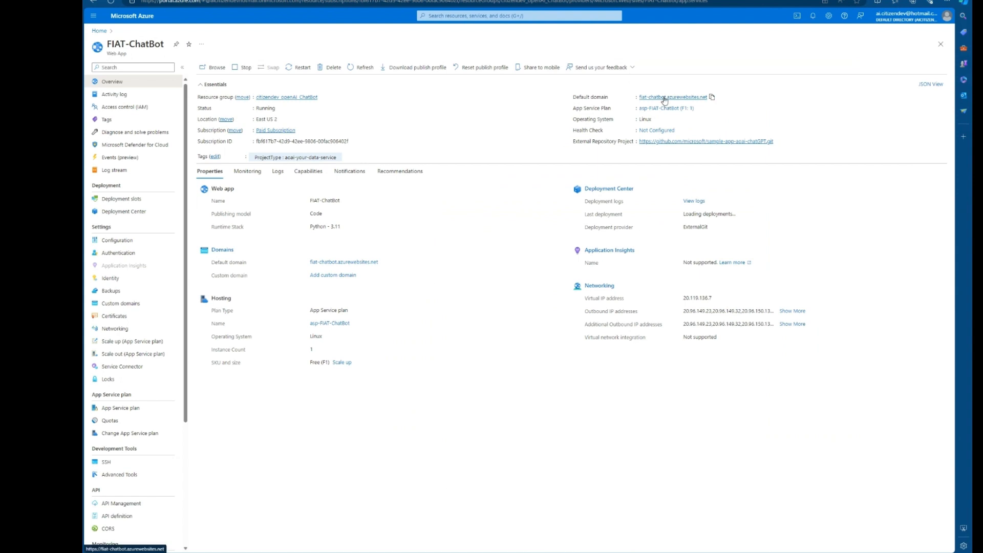
Open the FIAT-ChatBot web app from its default domain and ask it "how did ferrari do after Enzo?".
left_click(664, 98)
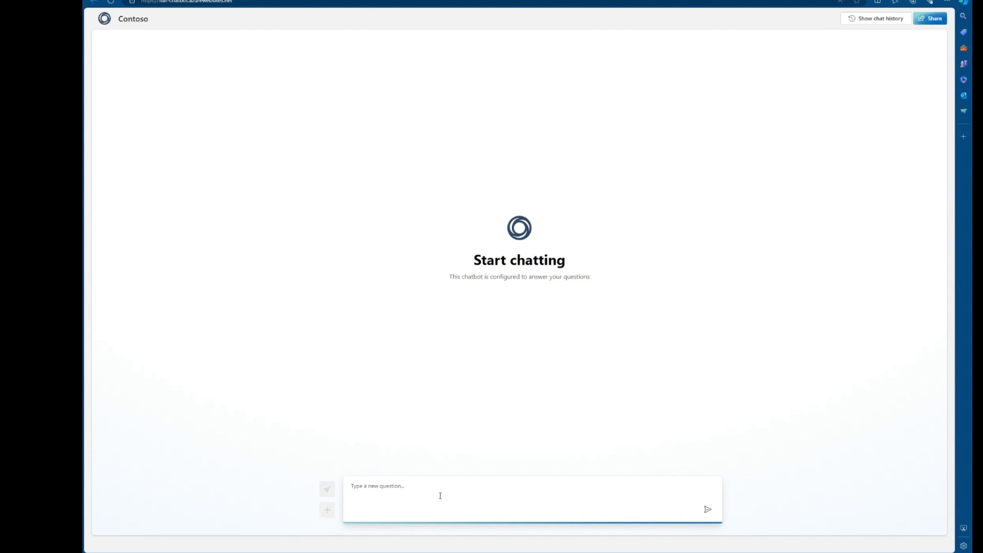
type("how did ferrari do after Enzo?")
key("Return")
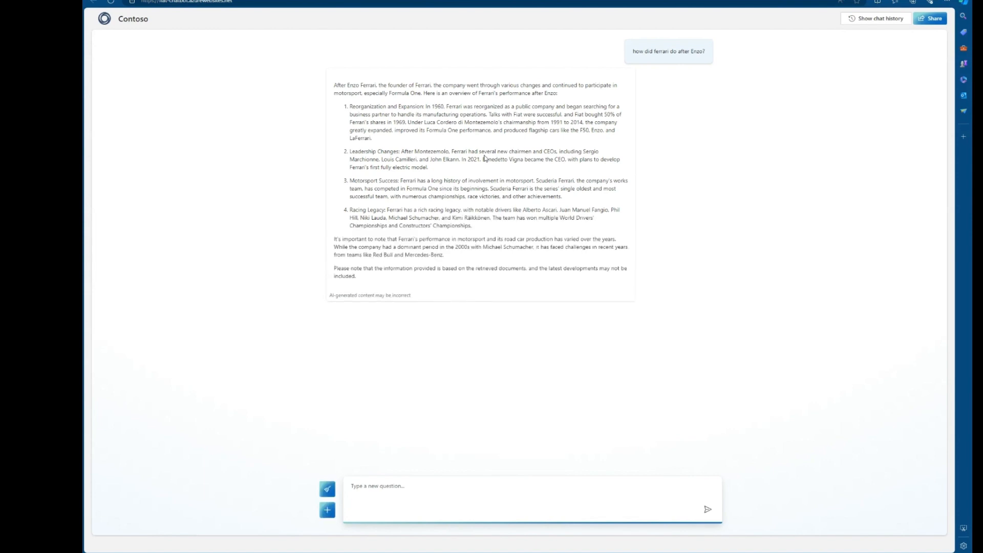
scroll(485, 159, "up", 3)
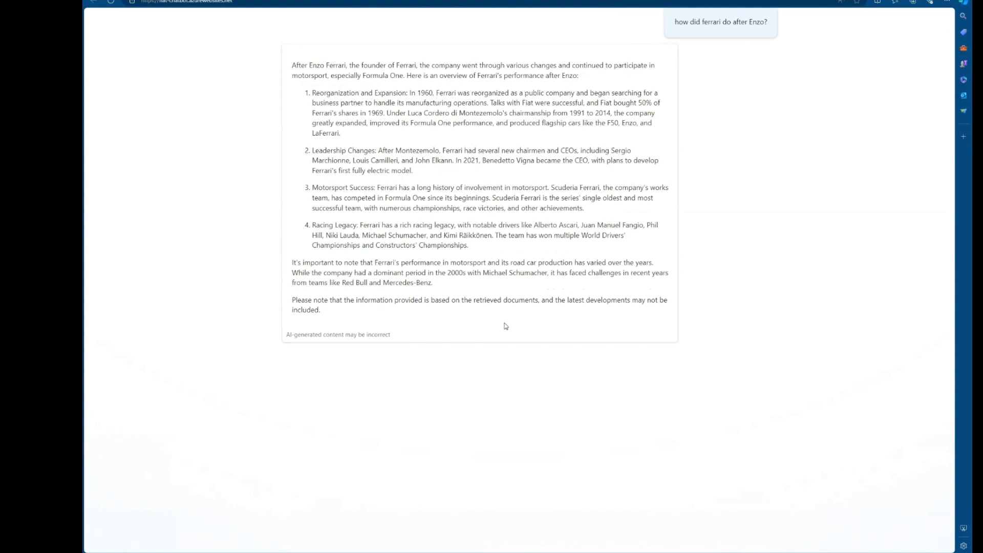
Ask the chatbot "PRovide details about Fiat 500 dashboard with sports steering wheel".
scroll(502, 295, "down", 4)
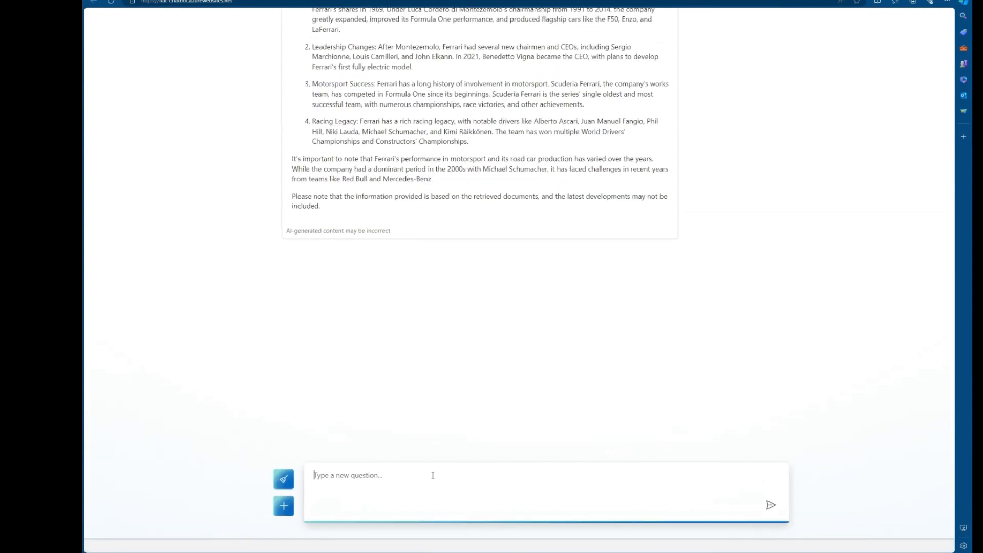
type("PRovide details about Fia")
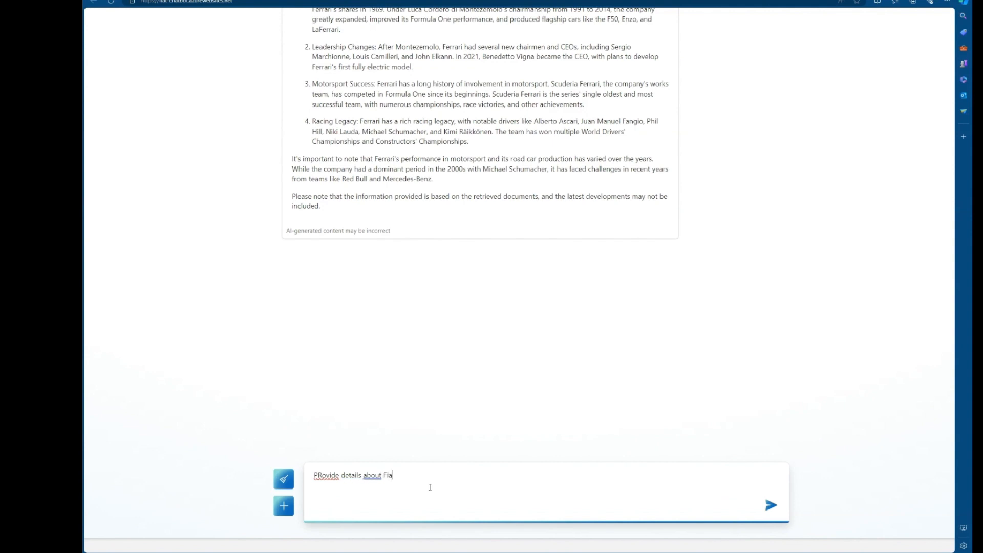
type("t 500 dashboard with sports steering wheel")
key("Return")
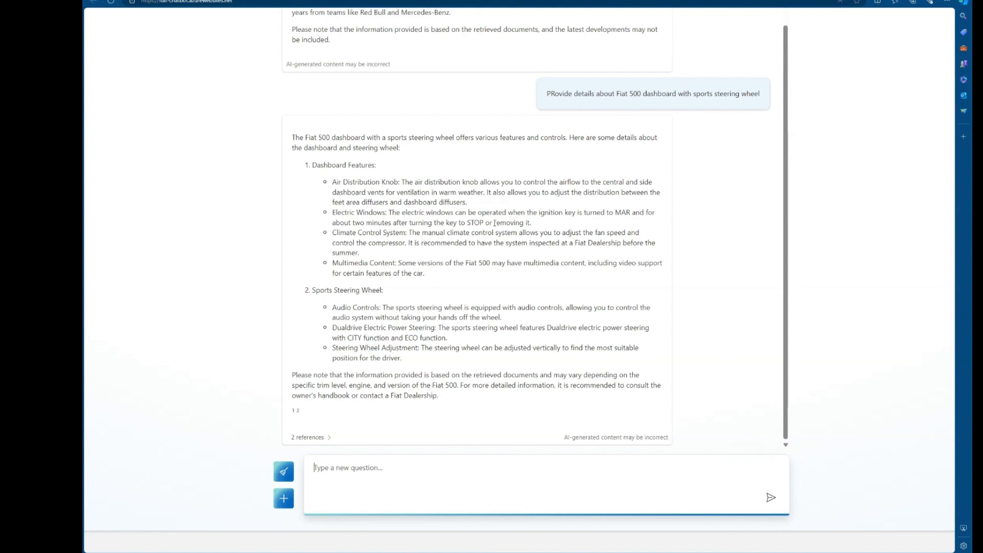
Expand the Fiat 500 answer's references and compare the answer with the cited MY22-Fiat-500-Owners-Manual.pdf Part 1 text.
left_click(316, 439)
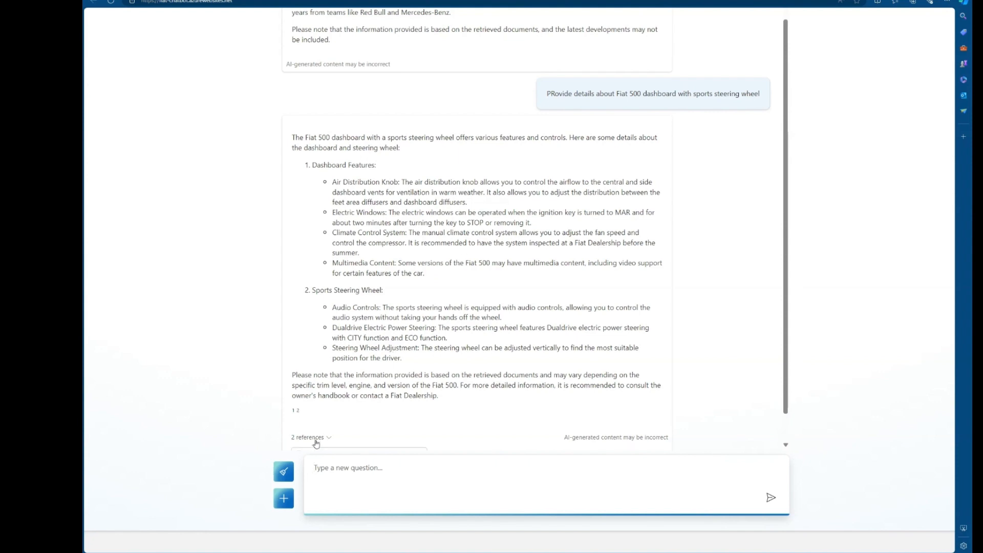
scroll(455, 356, "down", 1)
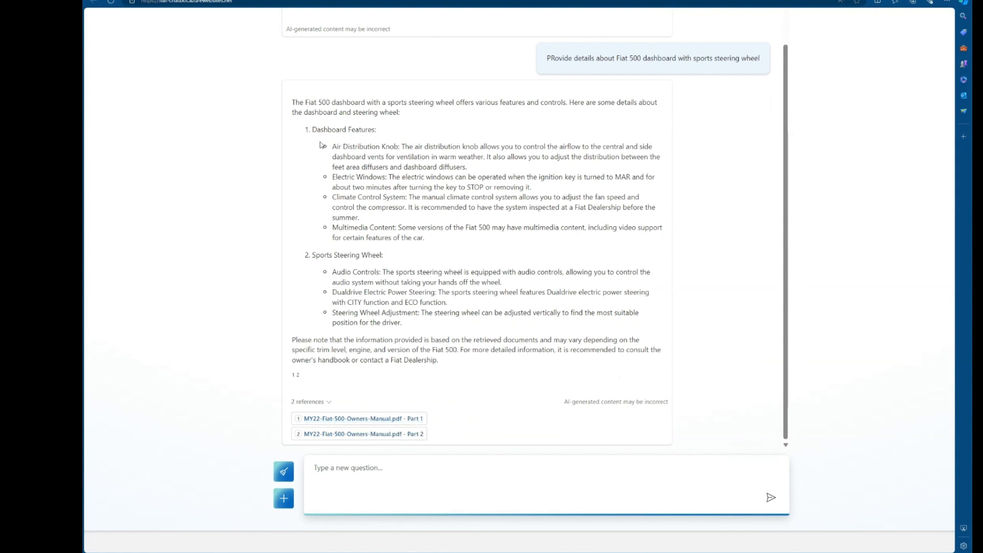
left_click_drag(308, 130, 522, 363)
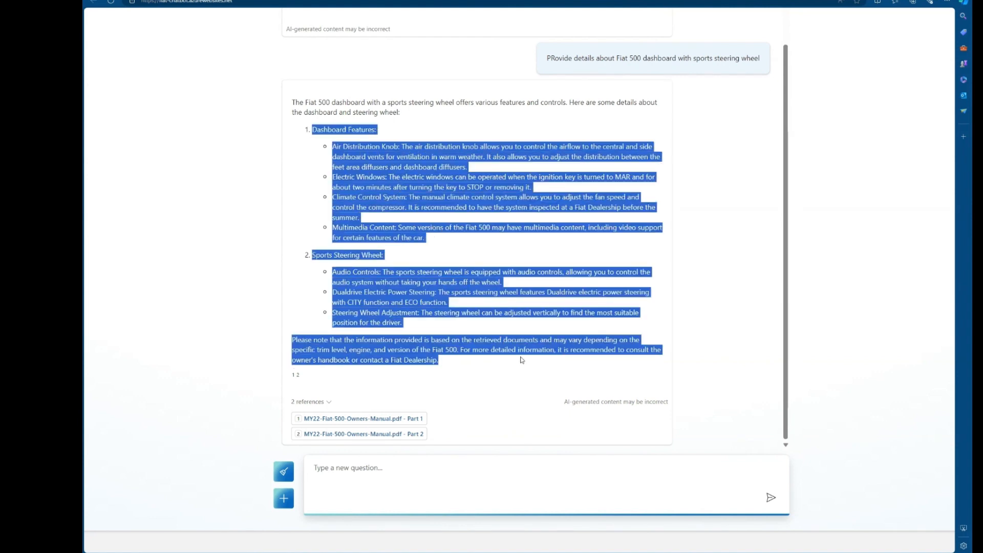
left_click(455, 250)
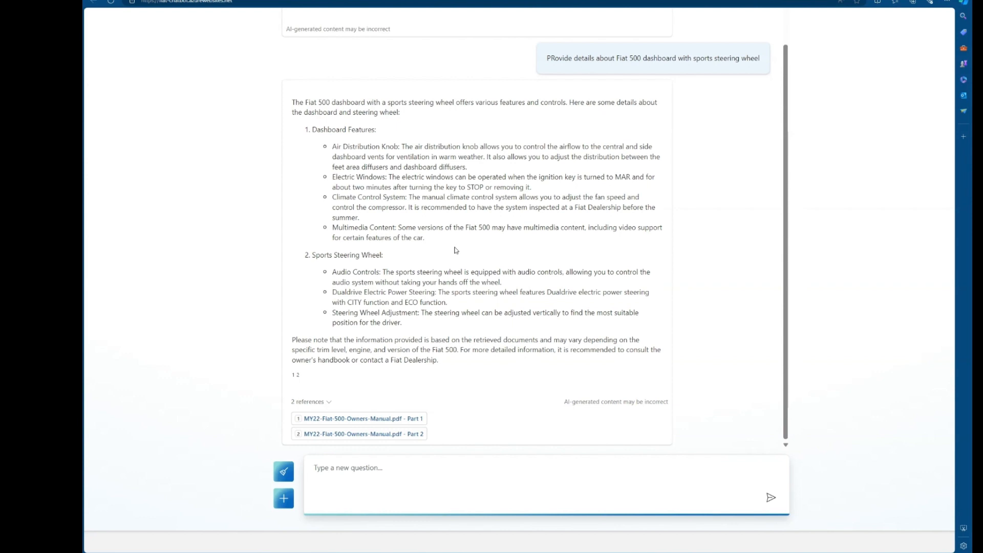
left_click(382, 419)
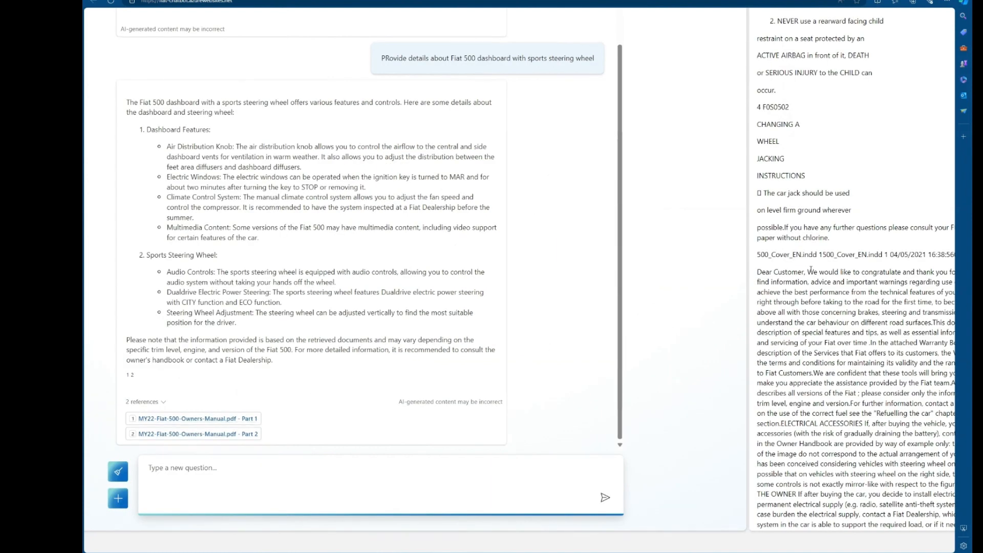
scroll(811, 270, "down", 9)
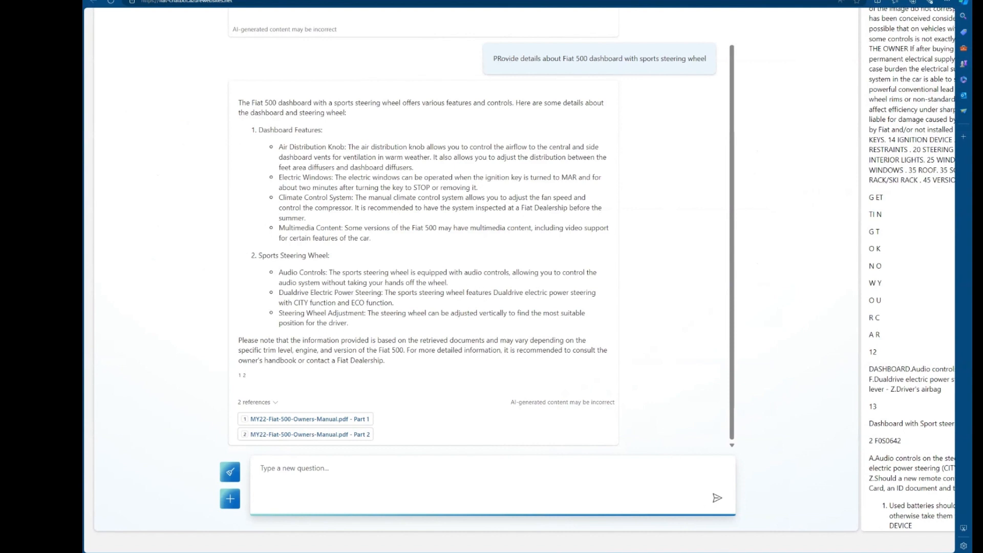
mouse_move(701, 552)
key("alt+Tab")
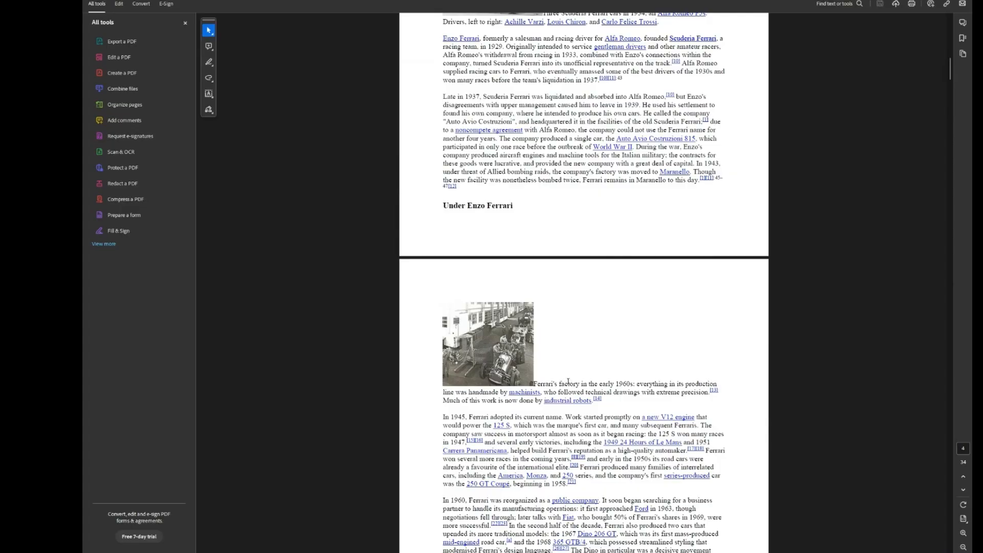
key("alt+Tab")
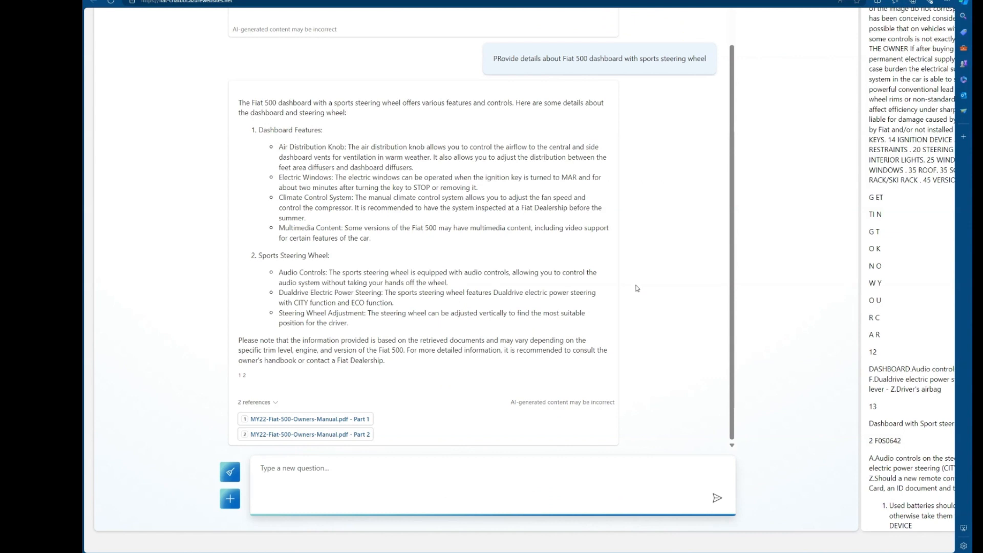
key("ctrl+minus")
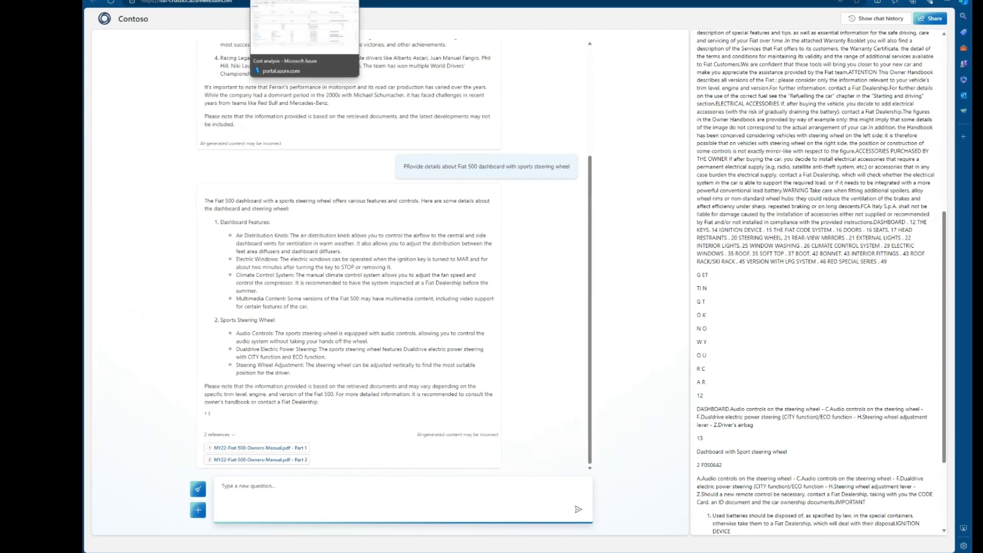
Switch to the Azure cost analysis page and review the Feb 2024 costs per resource, service and meter for the chatbot resource group.
left_click(287, 2)
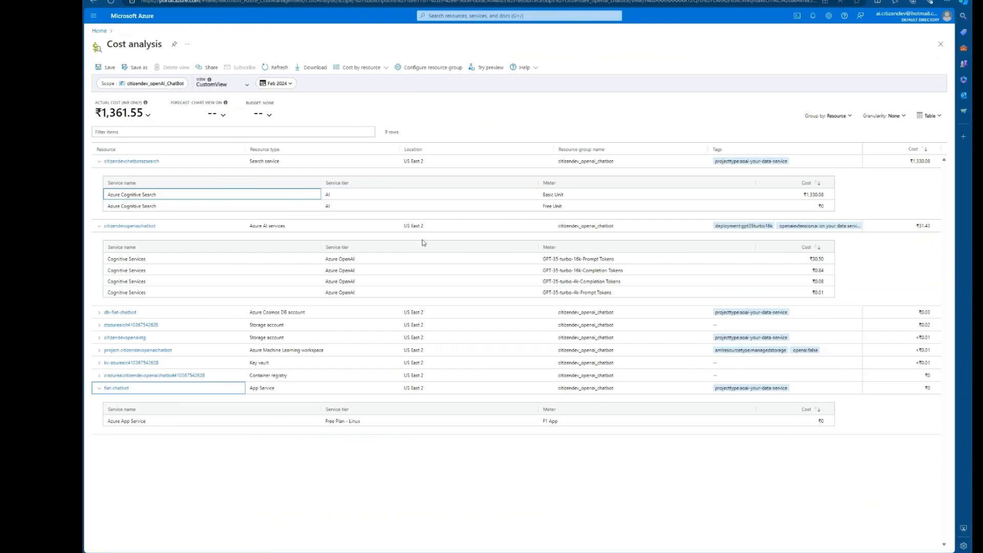
scroll(290, 222, "up", 3)
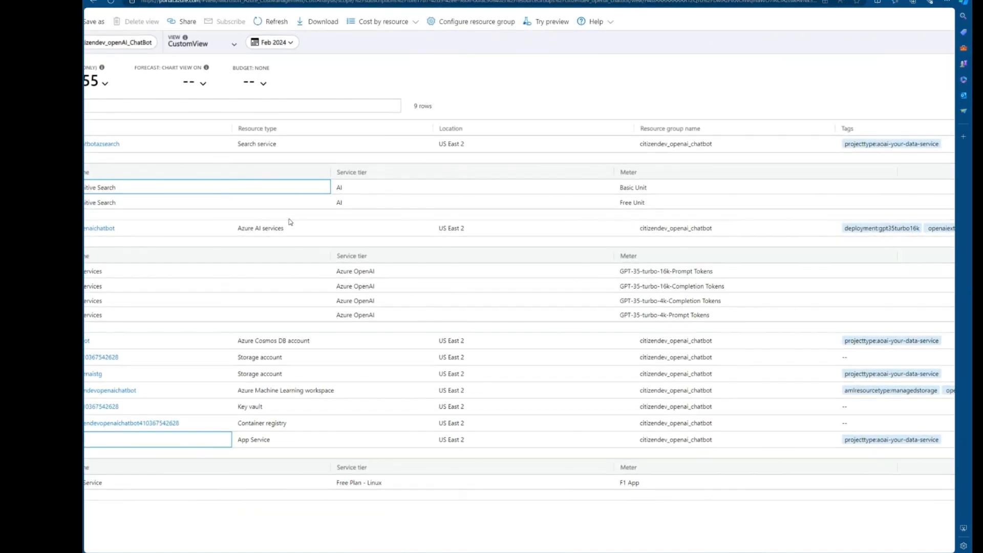
scroll(290, 222, "left", 3)
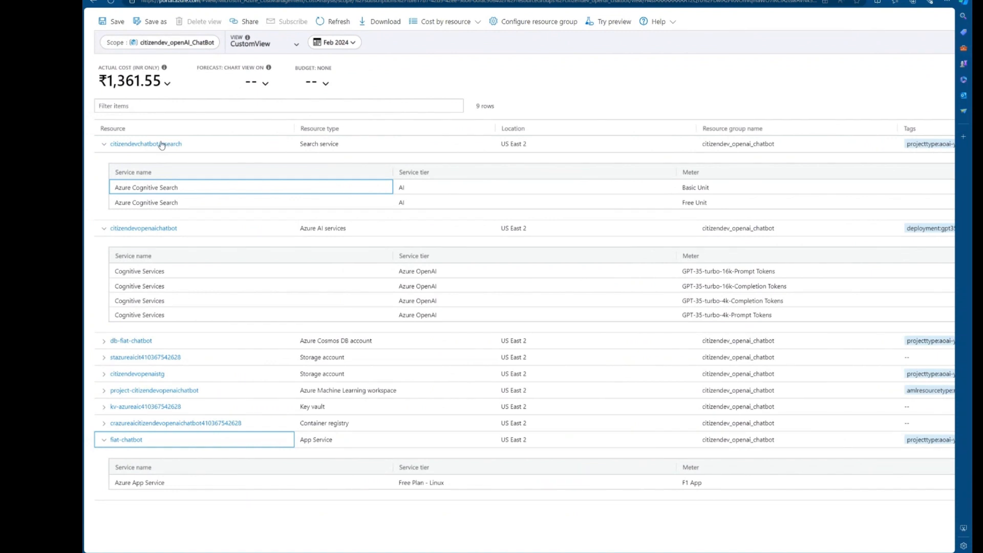
scroll(399, 215, "right", 5)
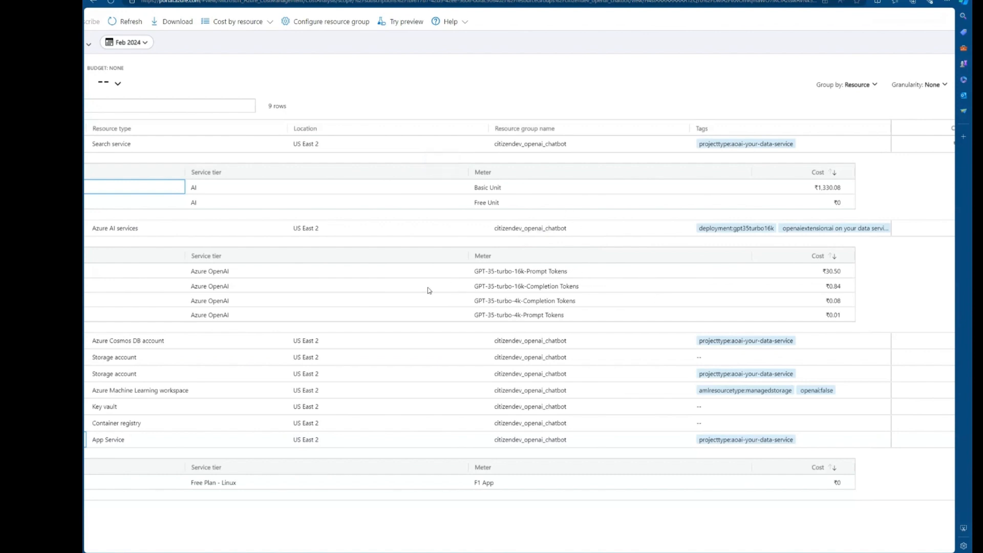
scroll(429, 290, "left", 5)
scroll(429, 290, "right", 3)
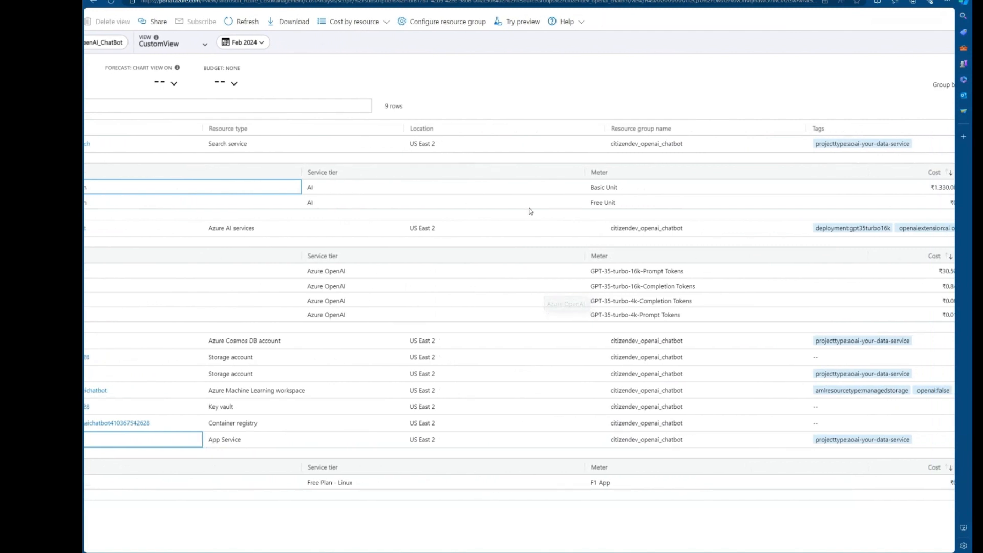
scroll(615, 197, "right", 2)
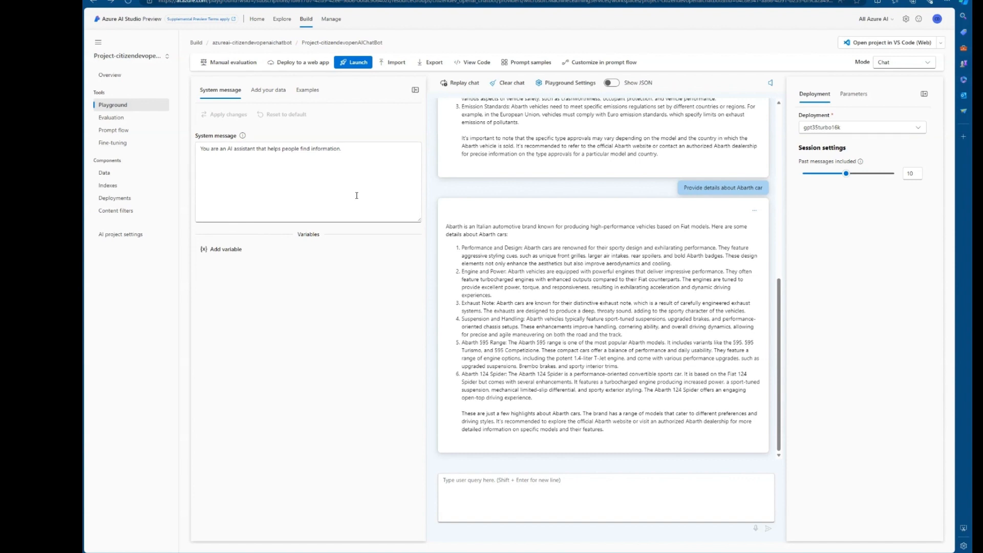
View the project's prompt flow list in Azure AI Studio and return to the playground.
left_click(113, 131)
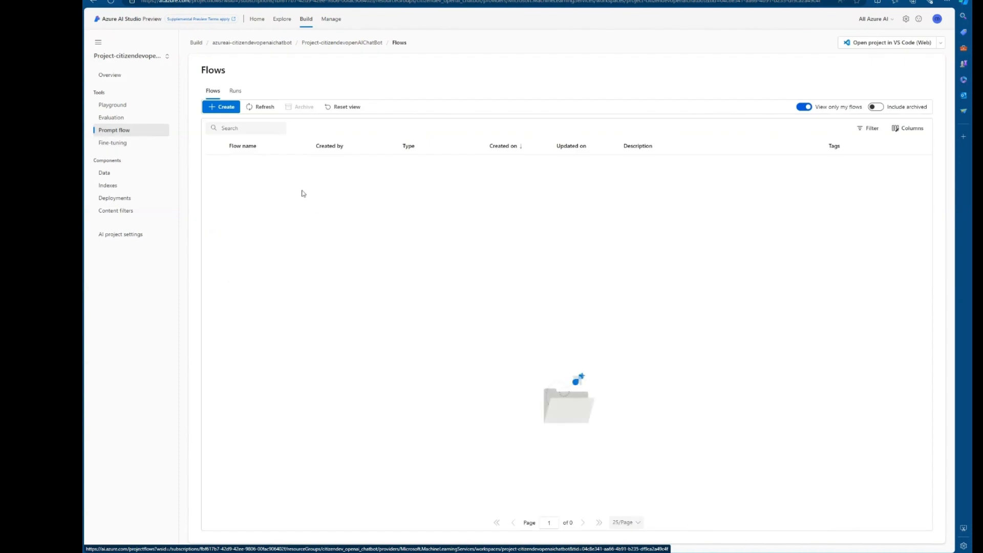
left_click(128, 106)
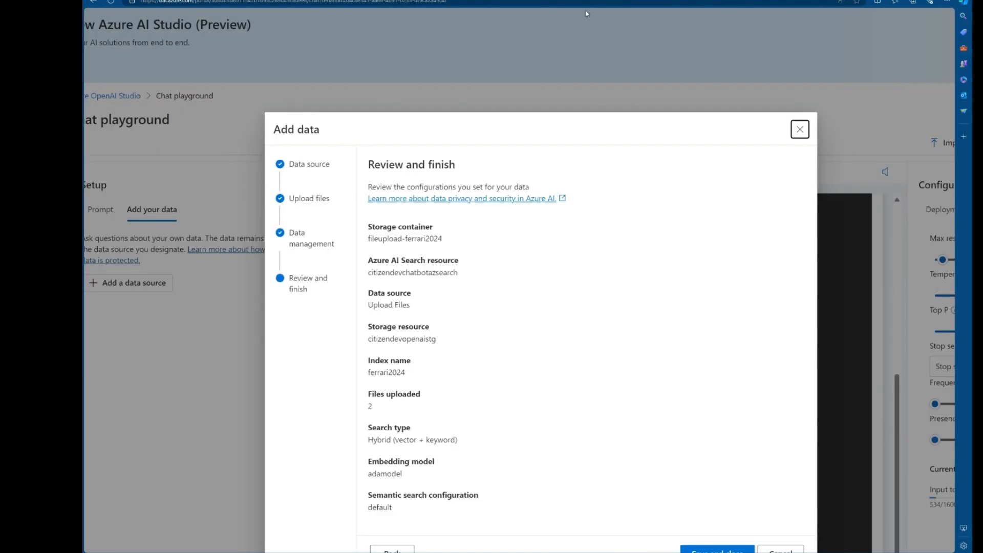
Close the Add data wizard in Azure OpenAI Studio and browse the DALL-E, Assistants and Completions playgrounds.
left_click(800, 129)
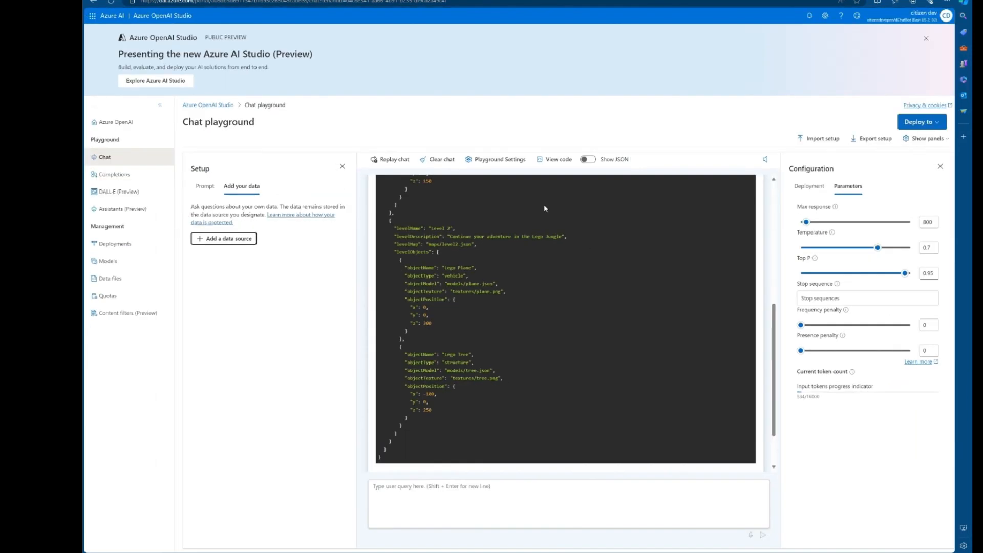
left_click(131, 192)
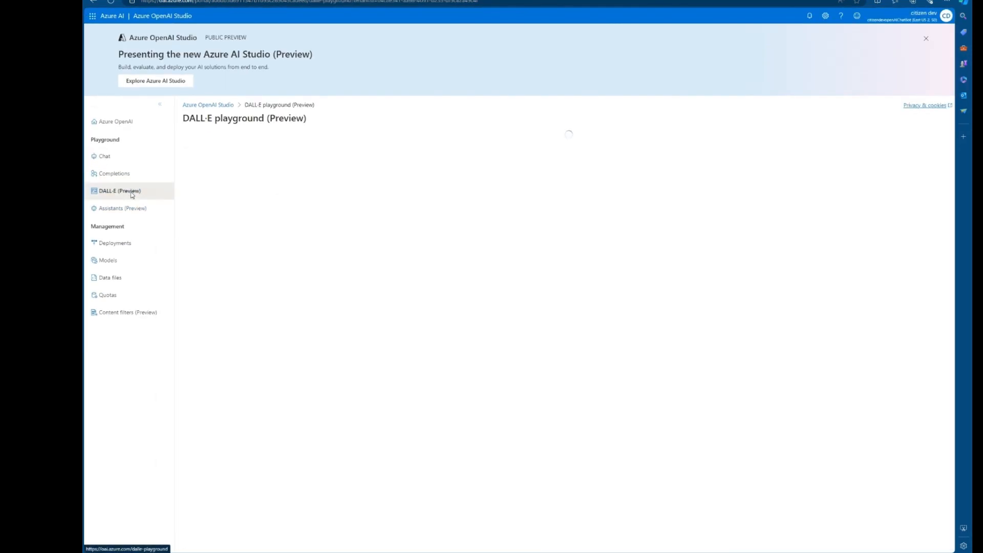
left_click(131, 209)
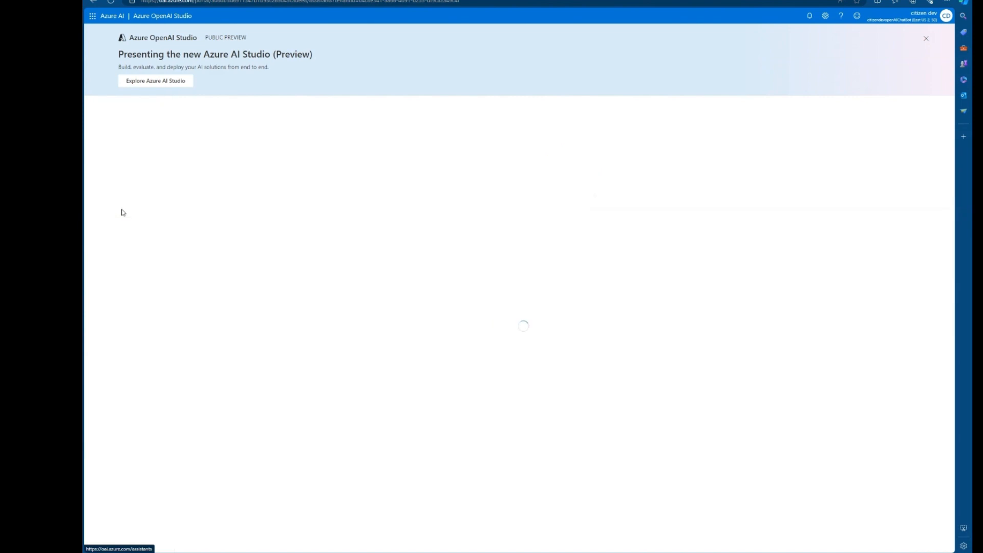
left_click(115, 175)
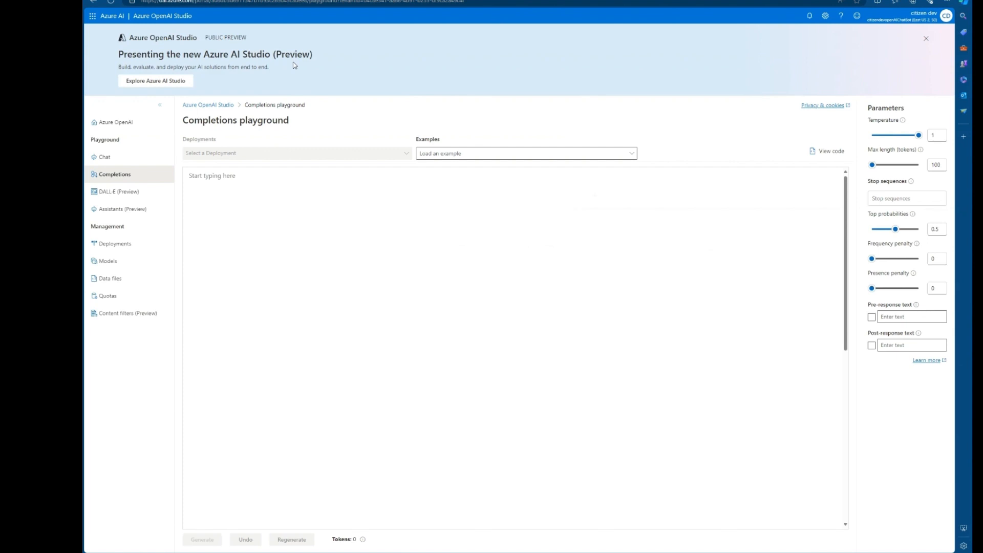
View the available examples in the Completions playground without loading one, and return to the Chat playground.
left_click(501, 154)
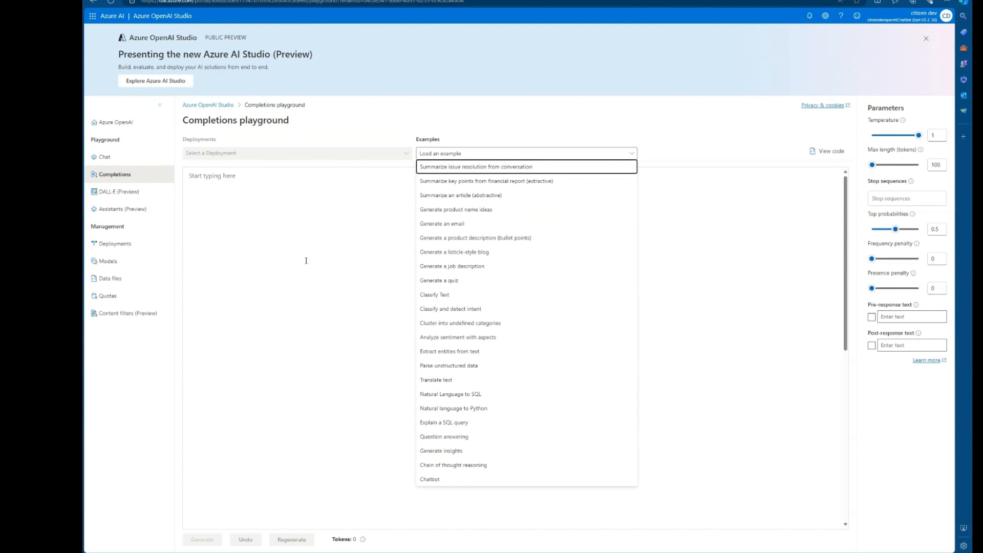
left_click(338, 273)
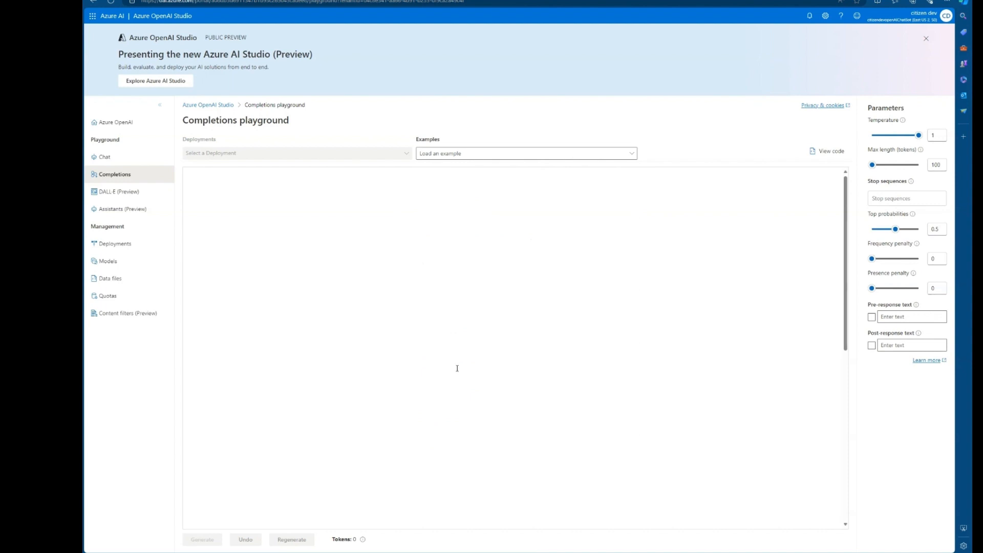
left_click(480, 328)
left_click(105, 158)
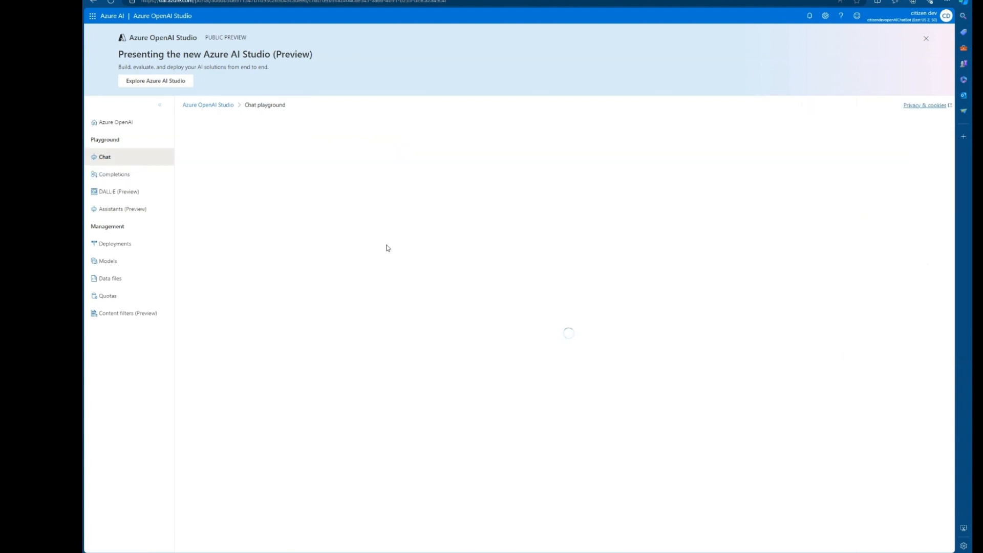